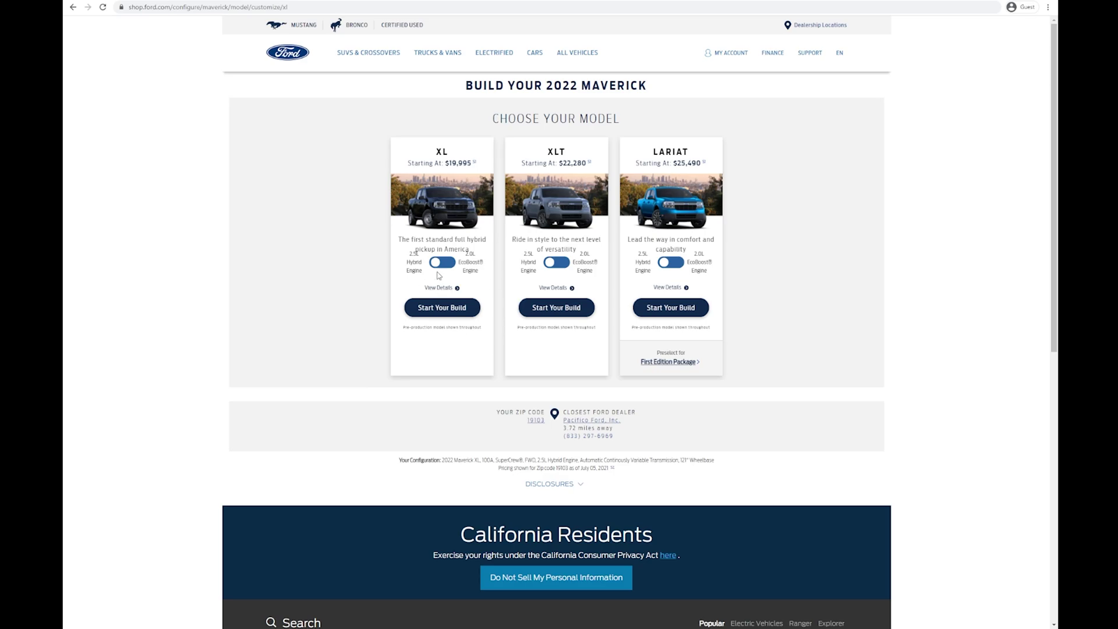
# Start an XL build with the 2.5L hybrid engine and examine its packages, exterior options and interior choices
pyautogui.click(460, 308)
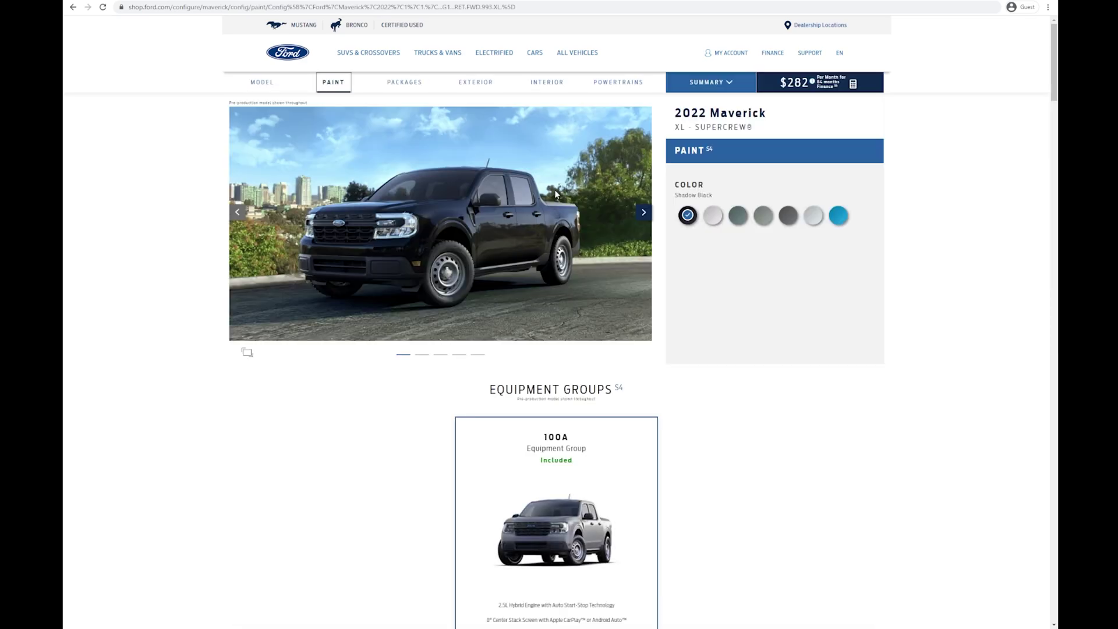
pyautogui.scroll(-6, 711, 382)
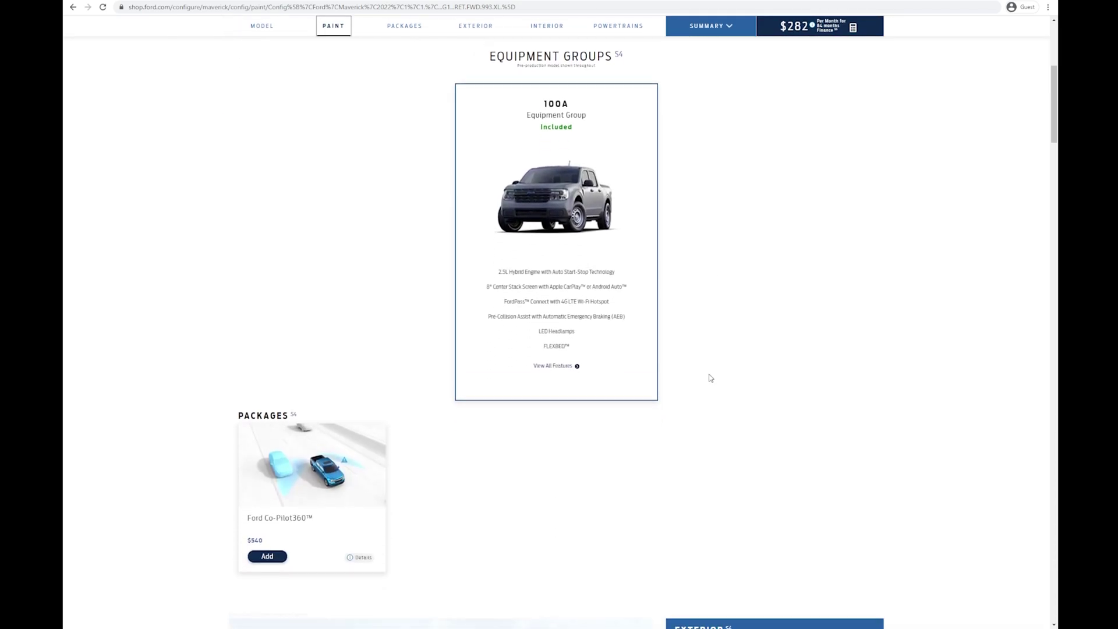
pyautogui.scroll(-12, 710, 377)
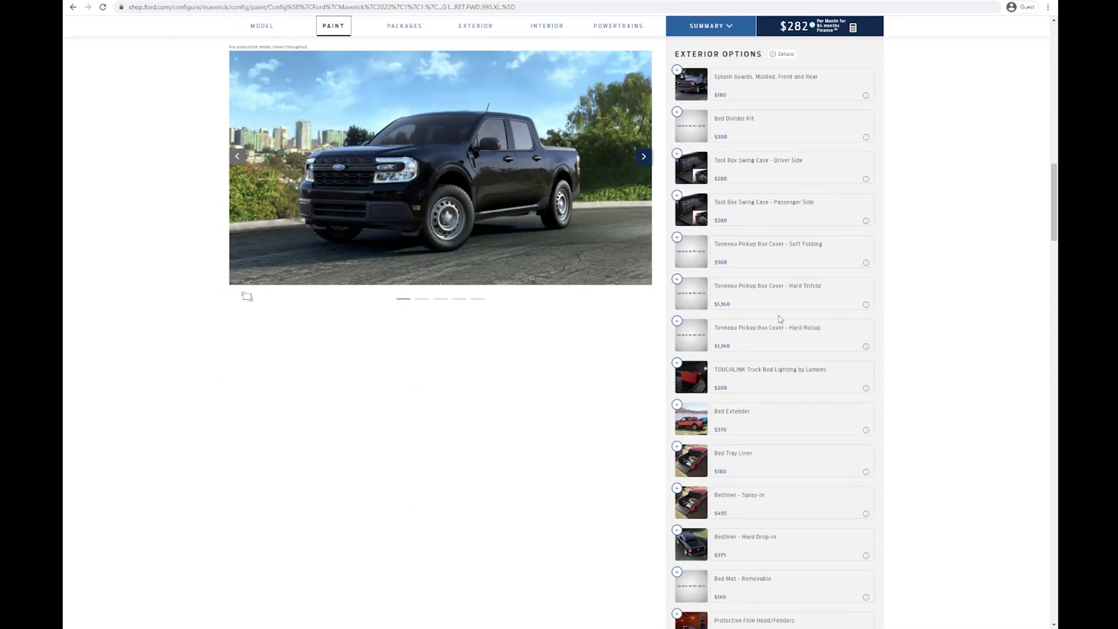
pyautogui.scroll(-5, 695, 565)
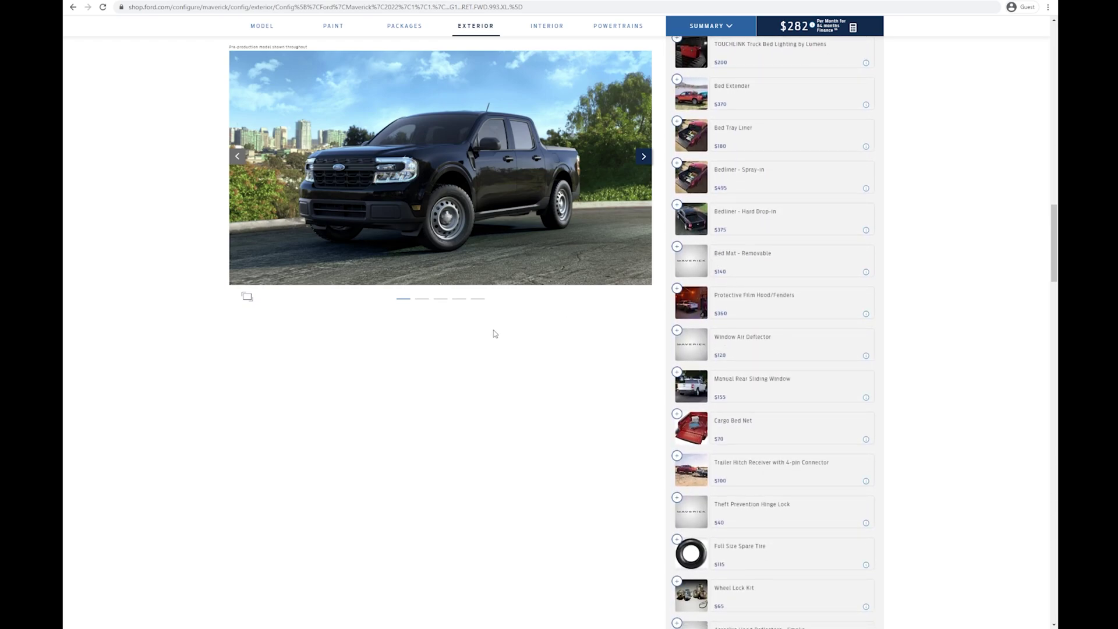
pyautogui.scroll(-3, 519, 371)
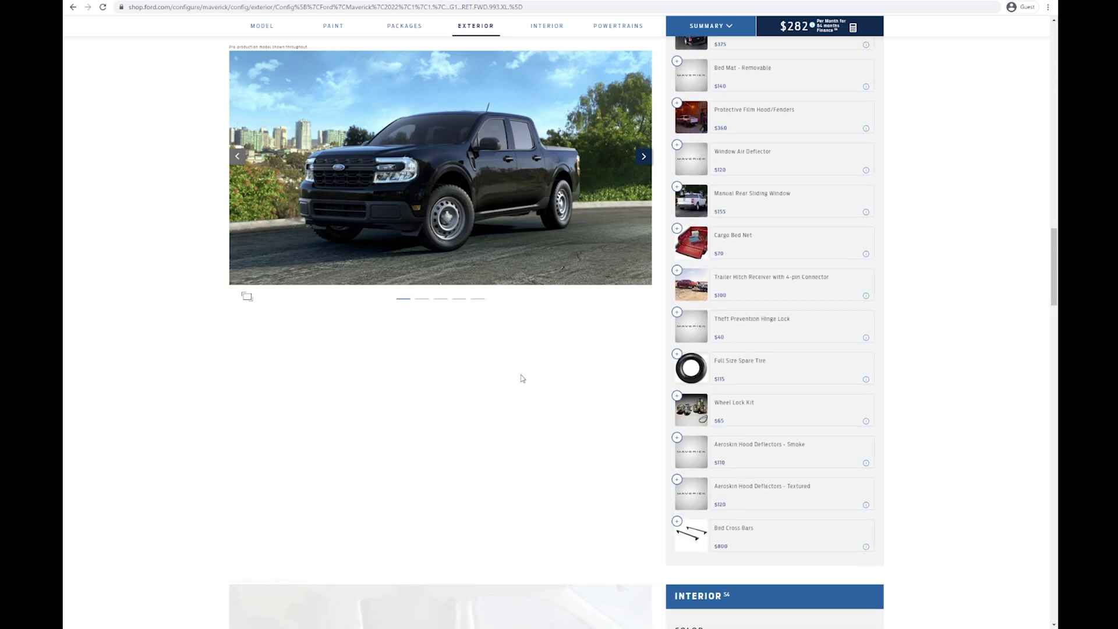
pyautogui.scroll(-4, 587, 416)
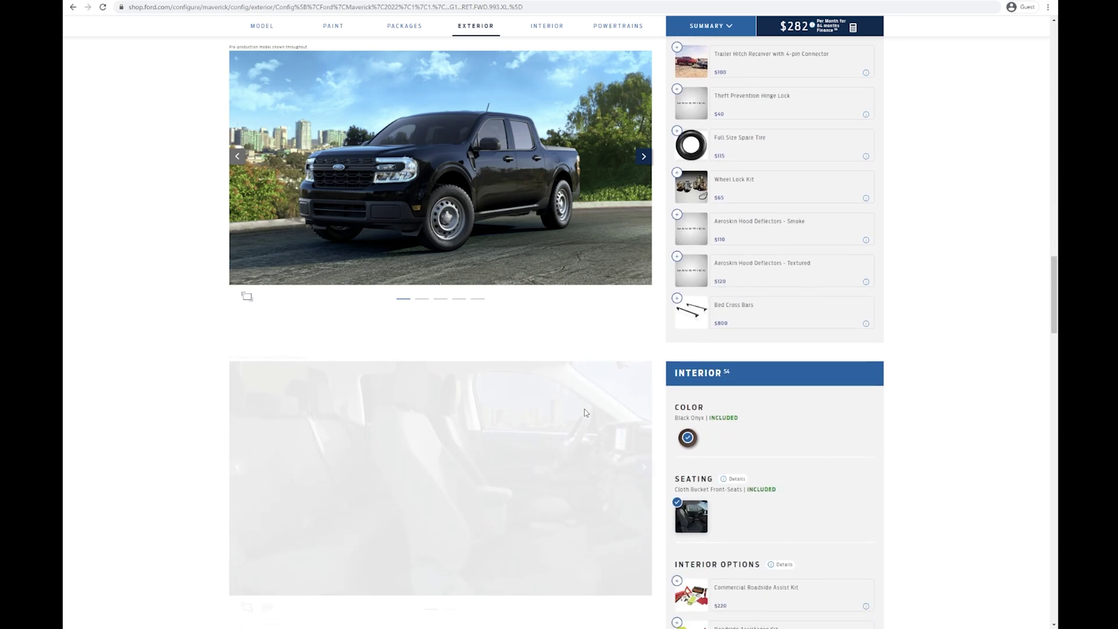
pyautogui.scroll(-2, 778, 402)
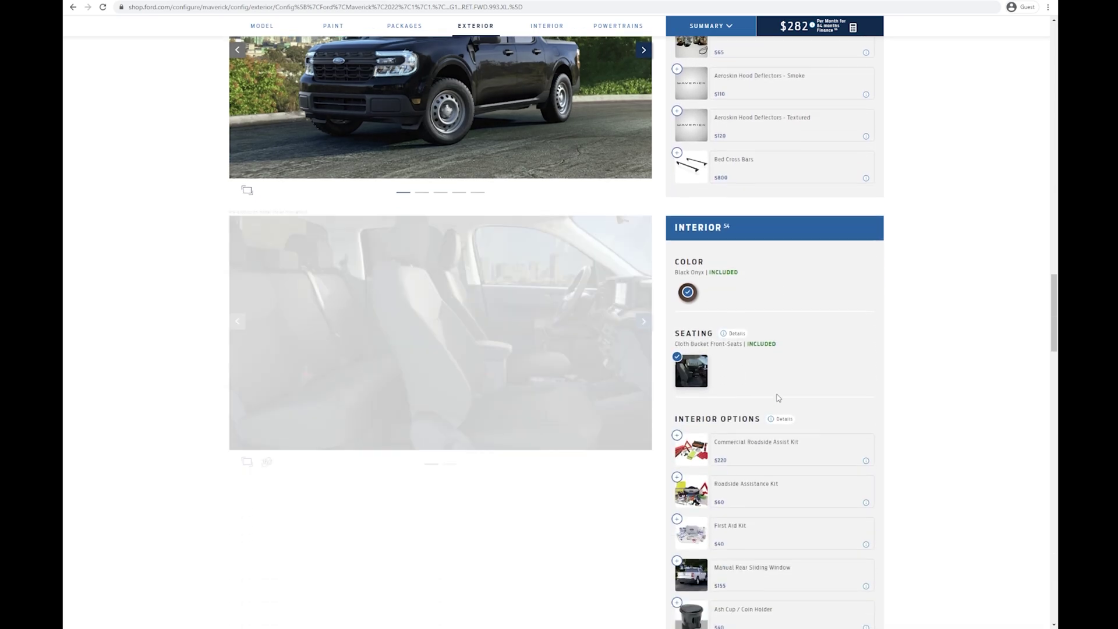
pyautogui.scroll(-2, 773, 387)
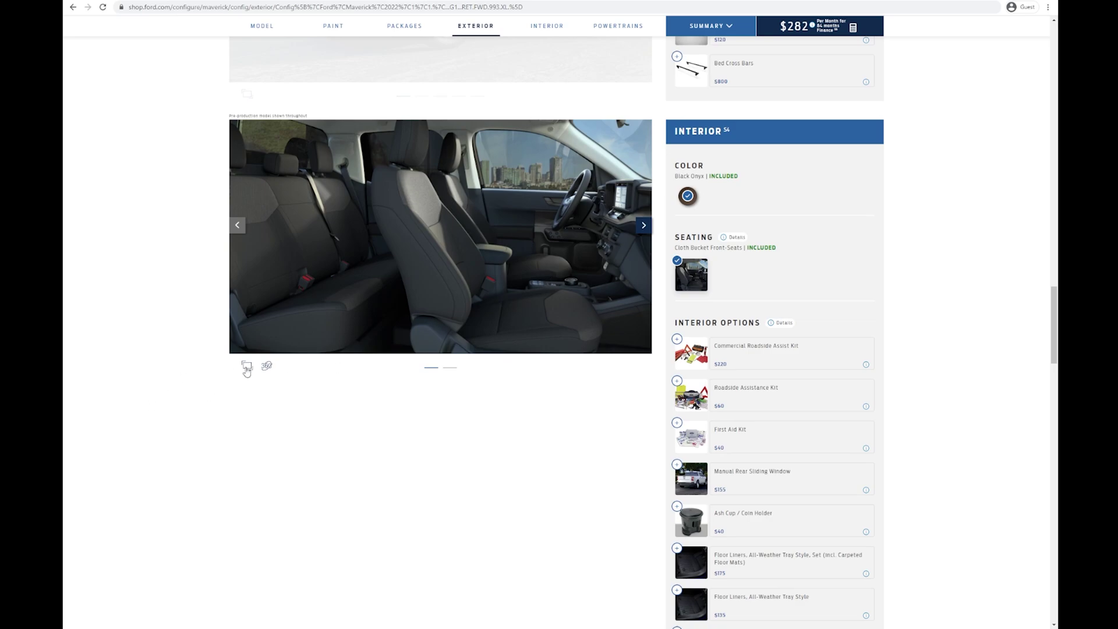
# View the XL's interior image at full size, close it and look back over the exterior options
pyautogui.click(247, 365)
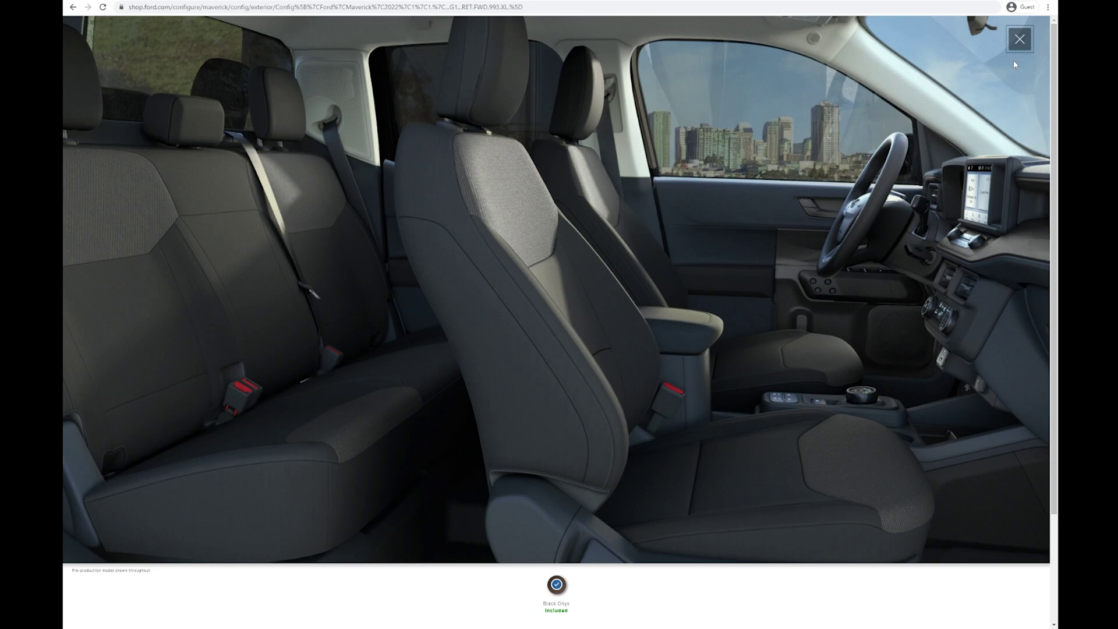
pyautogui.click(1019, 39)
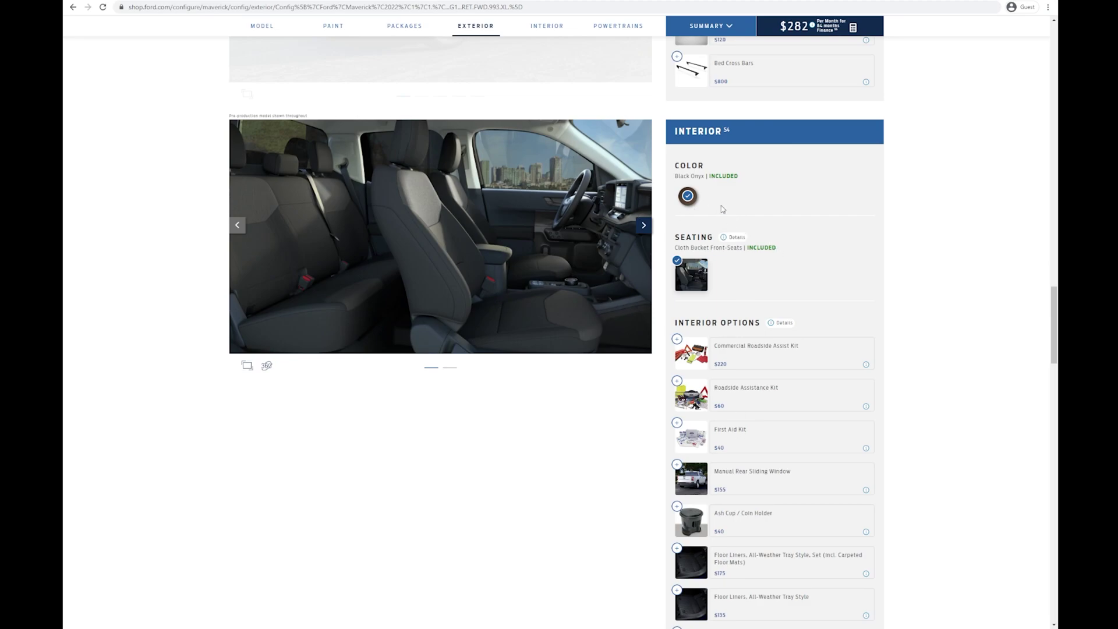
pyautogui.scroll(1, 746, 201)
pyautogui.scroll(3, 746, 201)
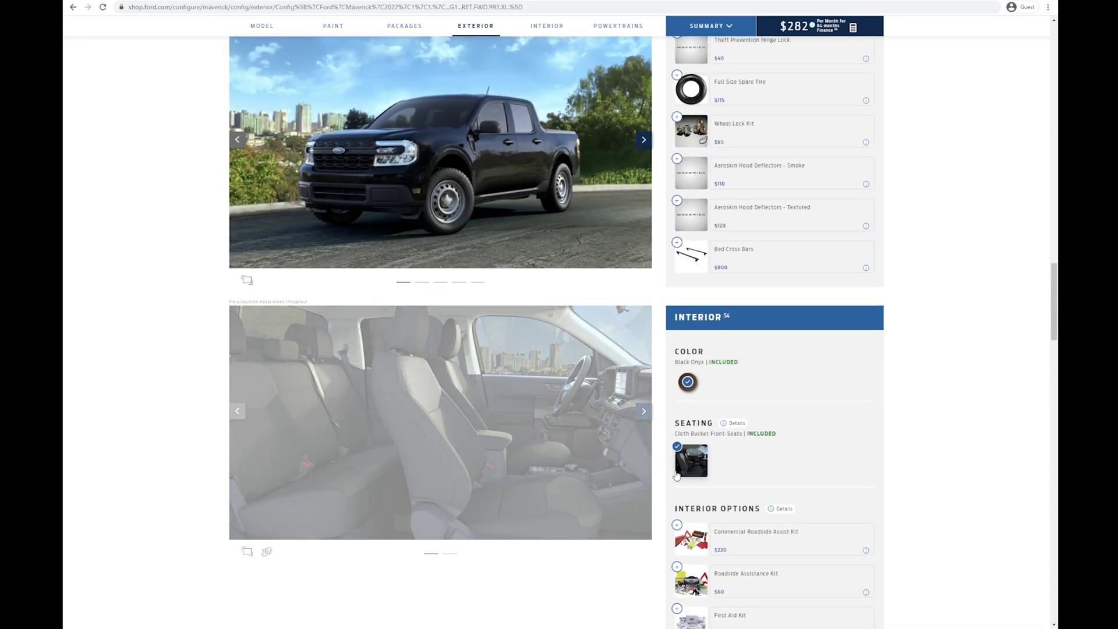
pyautogui.scroll(15, 811, 391)
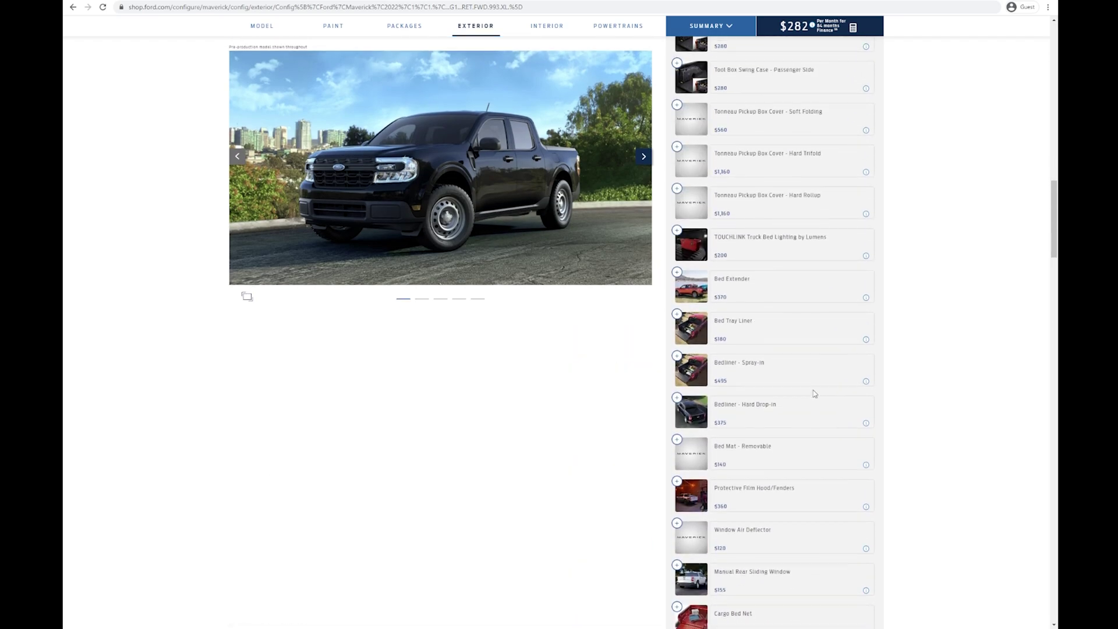
pyautogui.scroll(5, 640, 326)
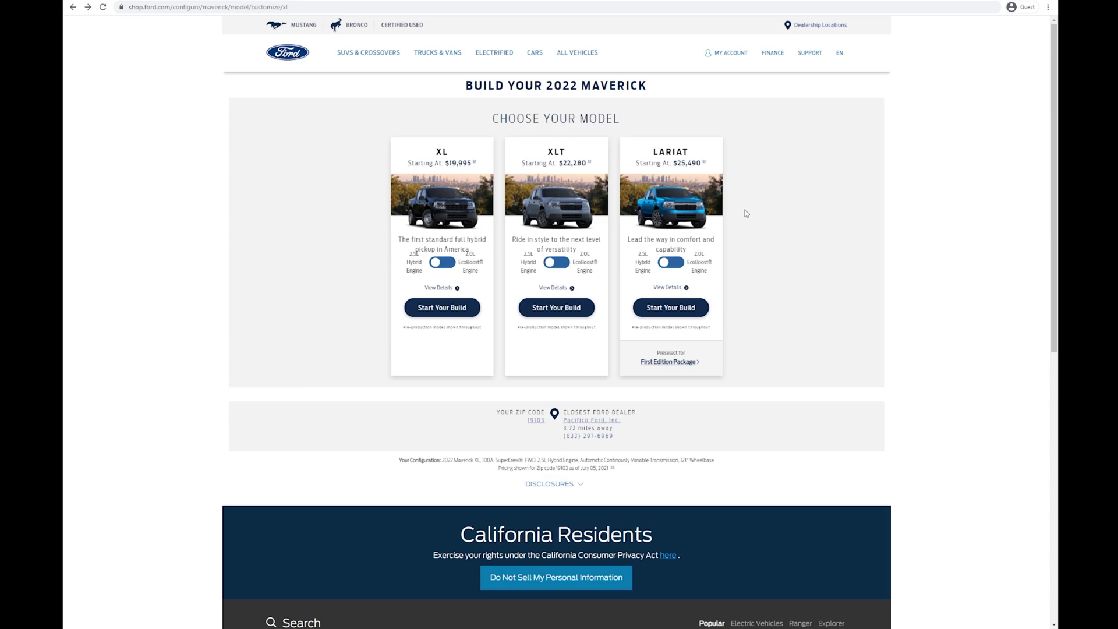
# Compare the paint colors offered on the hybrid XLT, XL and Lariat models, returning to the model selection
pyautogui.click(571, 309)
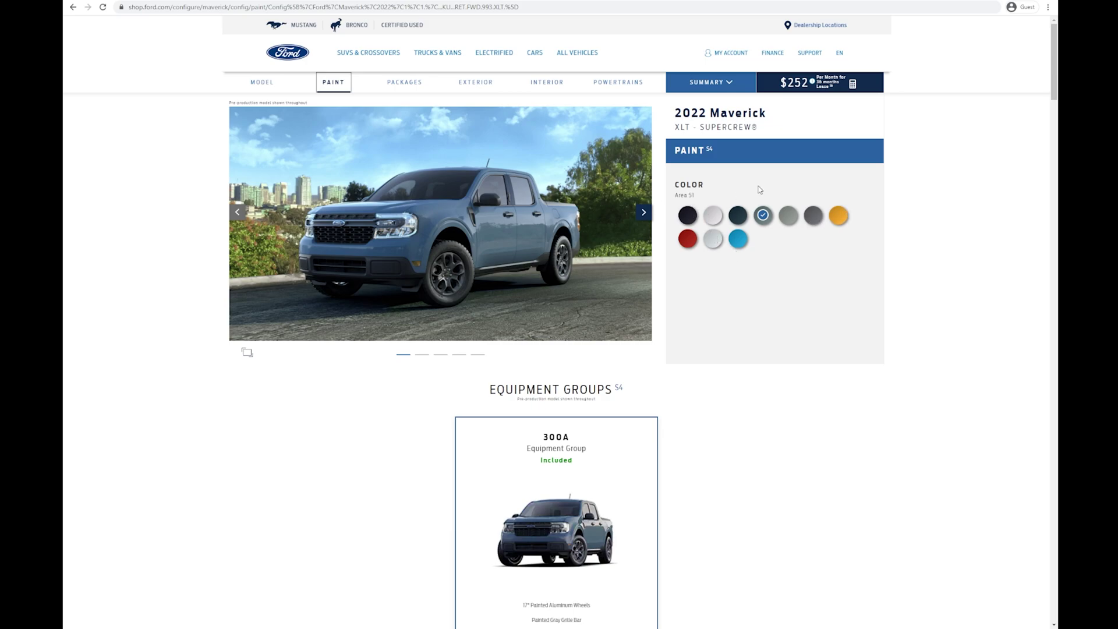
pyautogui.hotkey('alt', 'Left')
pyautogui.click(441, 307)
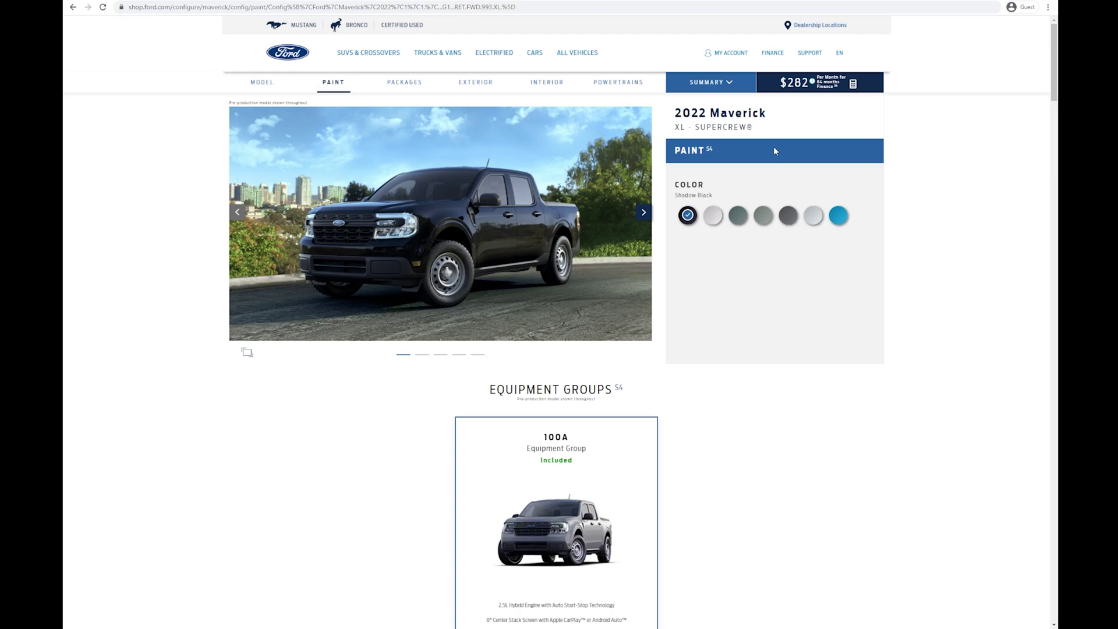
pyautogui.hotkey('alt', 'Left')
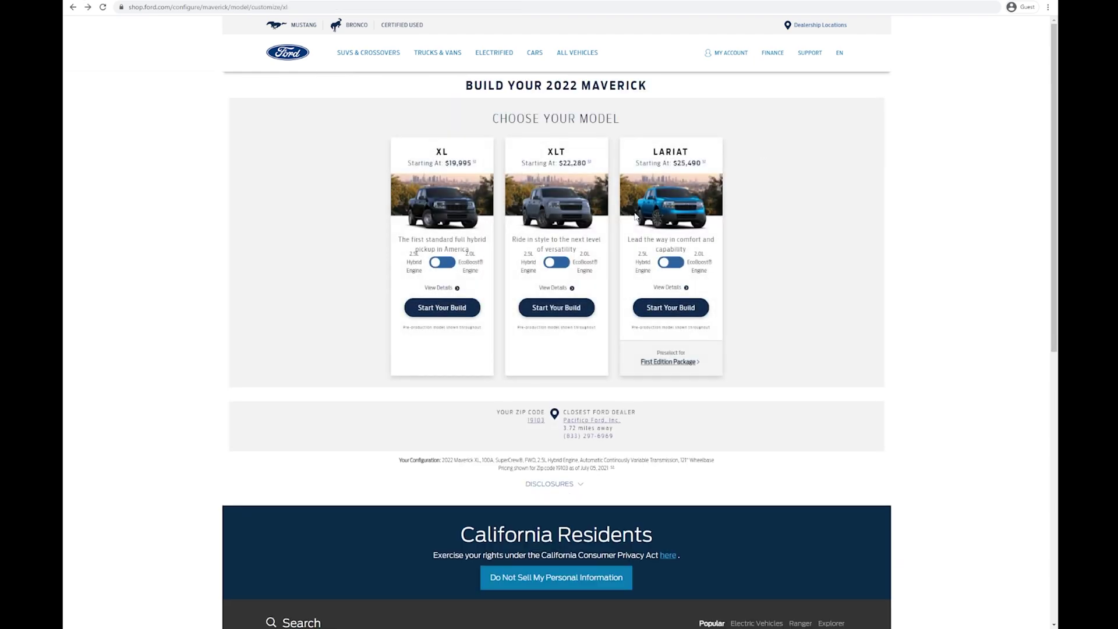
pyautogui.click(693, 310)
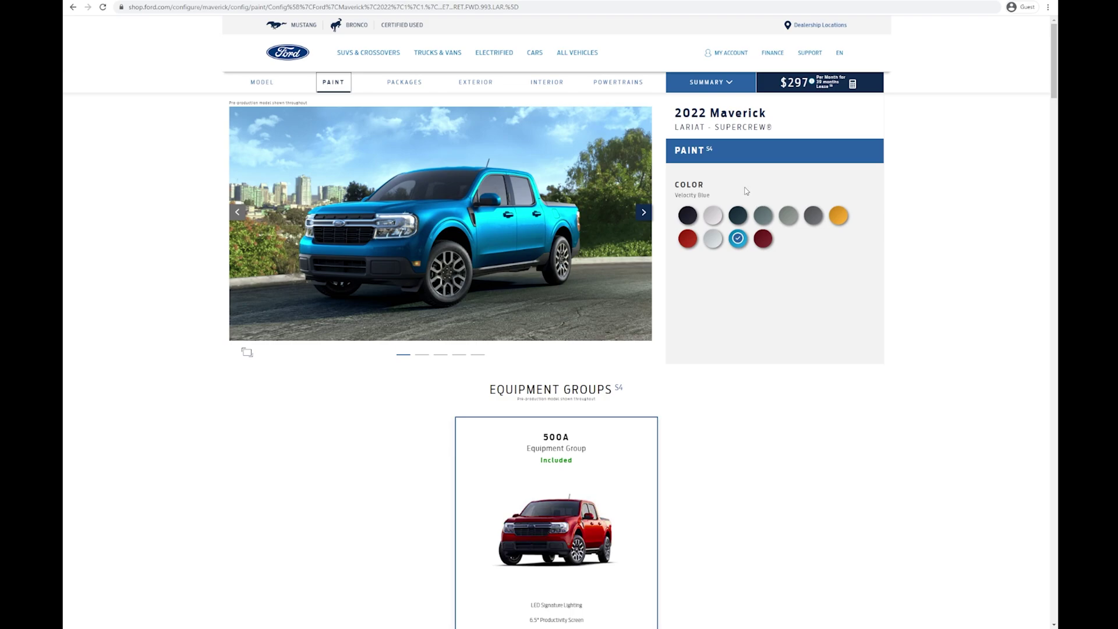
pyautogui.hotkey('alt', 'Left')
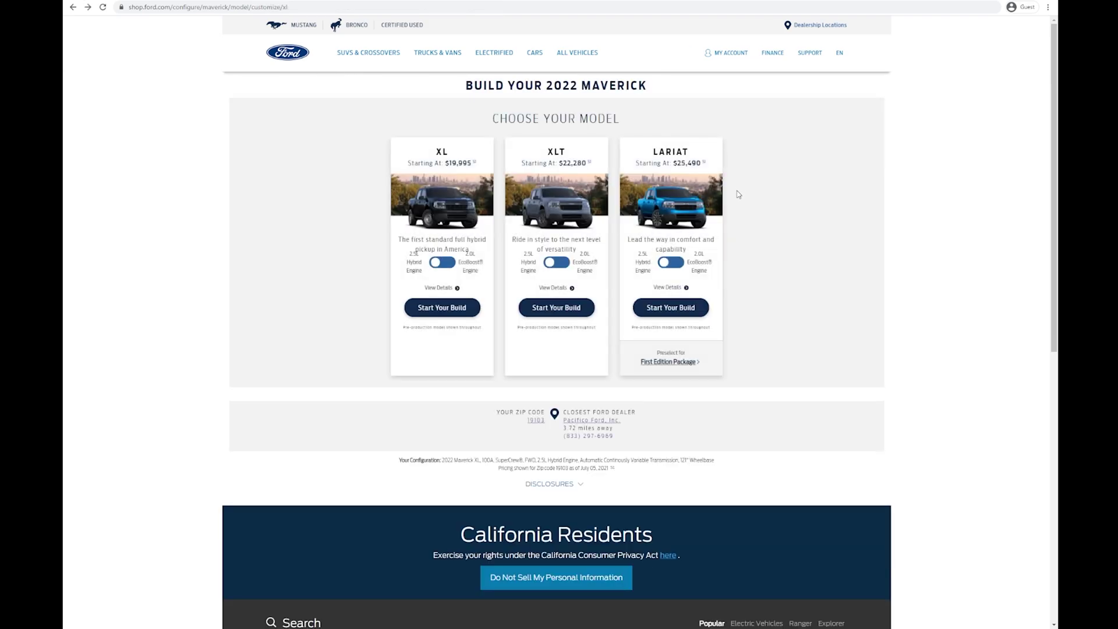
# Start an XLT build with the 2.5L hybrid engine, try several paint colors and choose Carbonized Gray
pyautogui.click(589, 308)
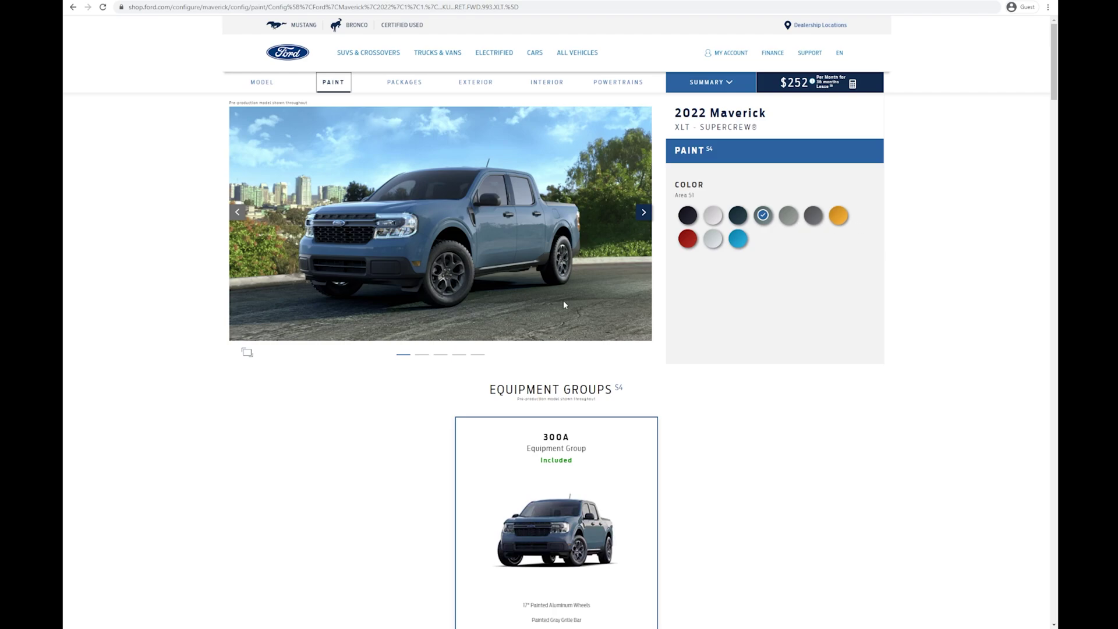
pyautogui.click(738, 215)
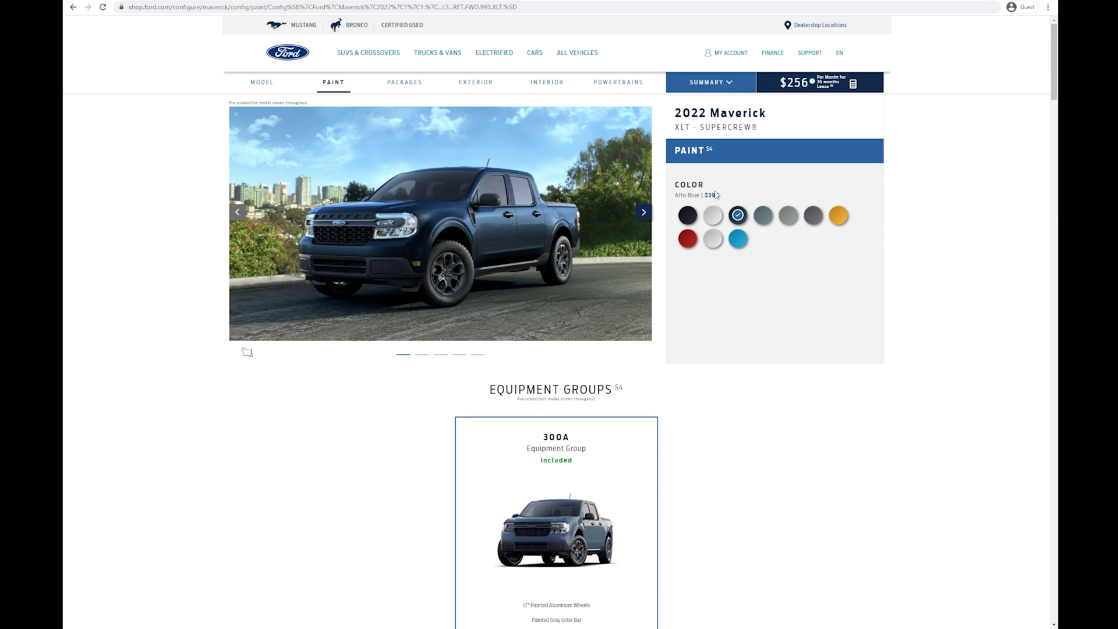
pyautogui.click(790, 215)
pyautogui.click(811, 216)
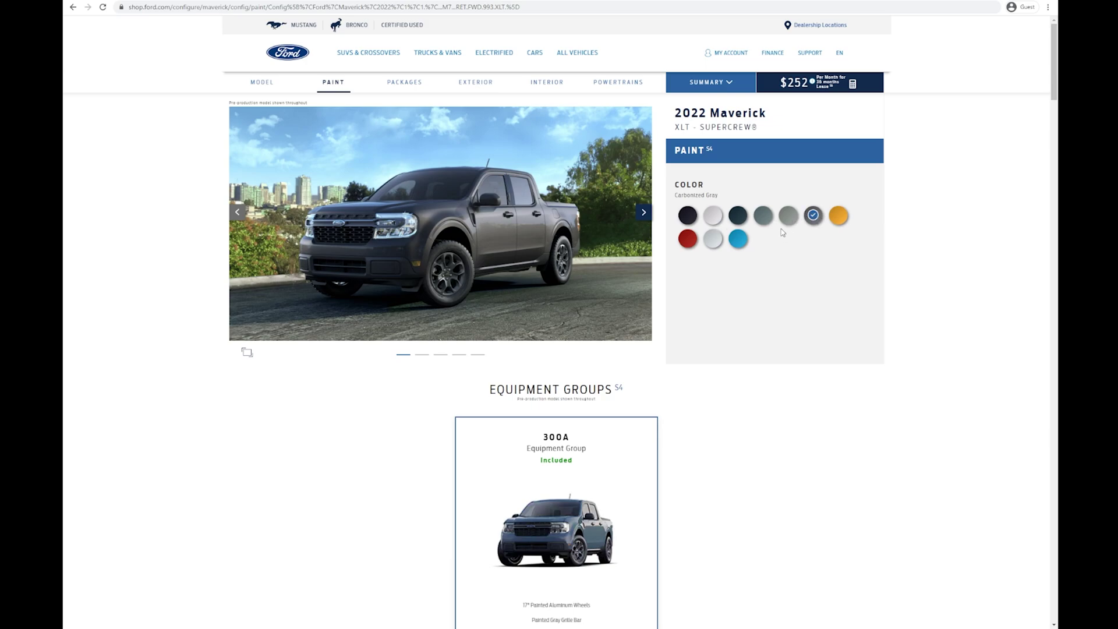
pyautogui.click(688, 216)
pyautogui.click(811, 220)
# Examine the XLT's 300A equipment group, available packages, included wheels and tires, and the enlarged image gallery
pyautogui.scroll(-6, 691, 253)
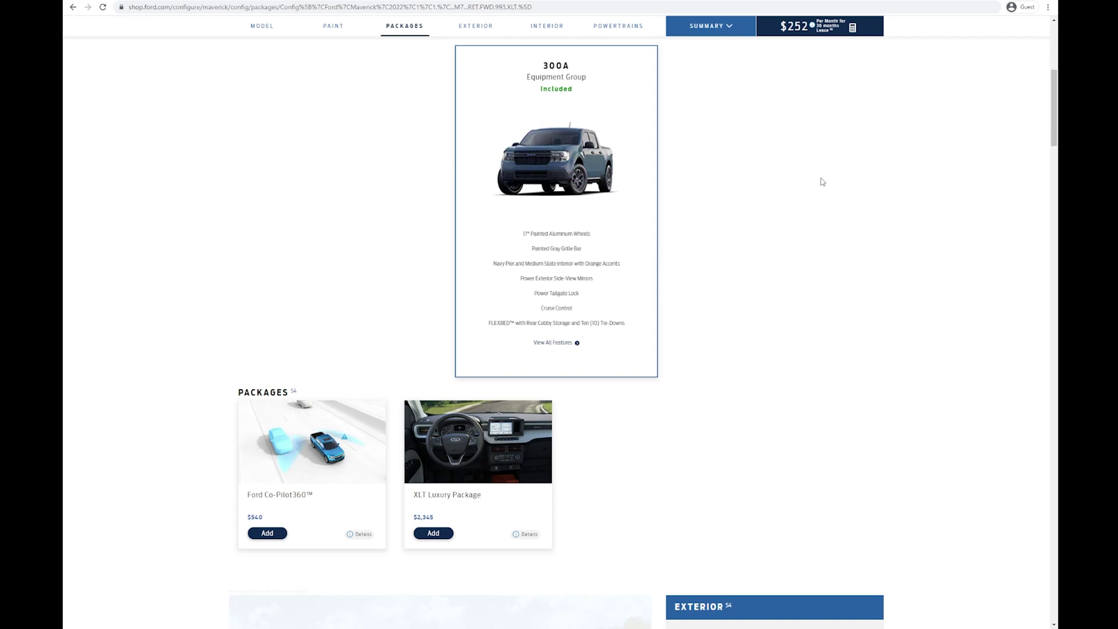
pyautogui.scroll(-2, 819, 181)
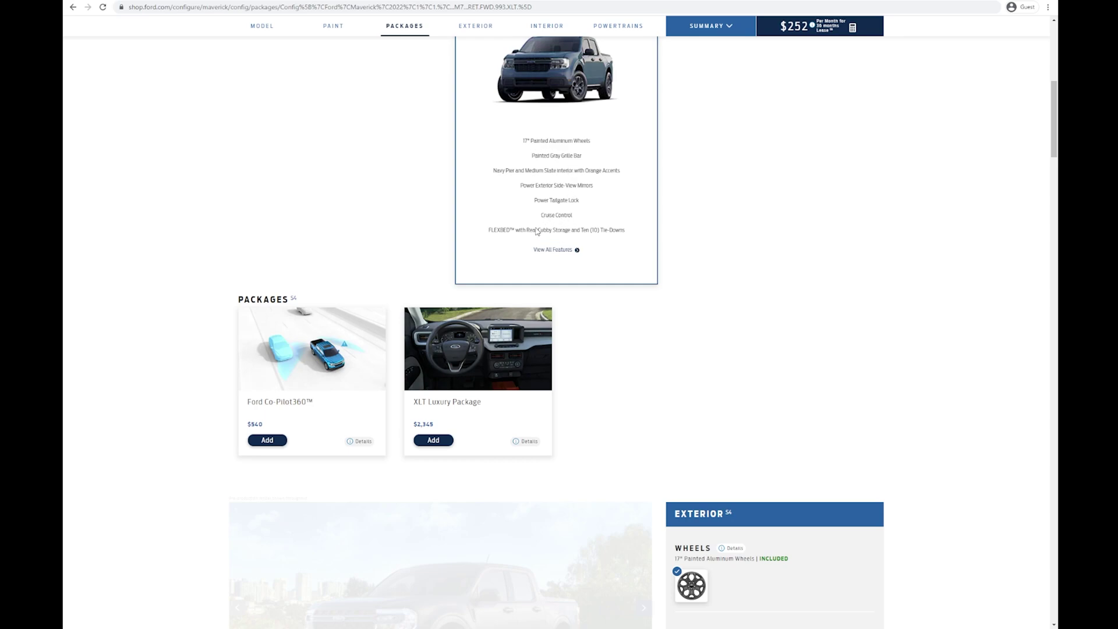
pyautogui.scroll(-3, 780, 180)
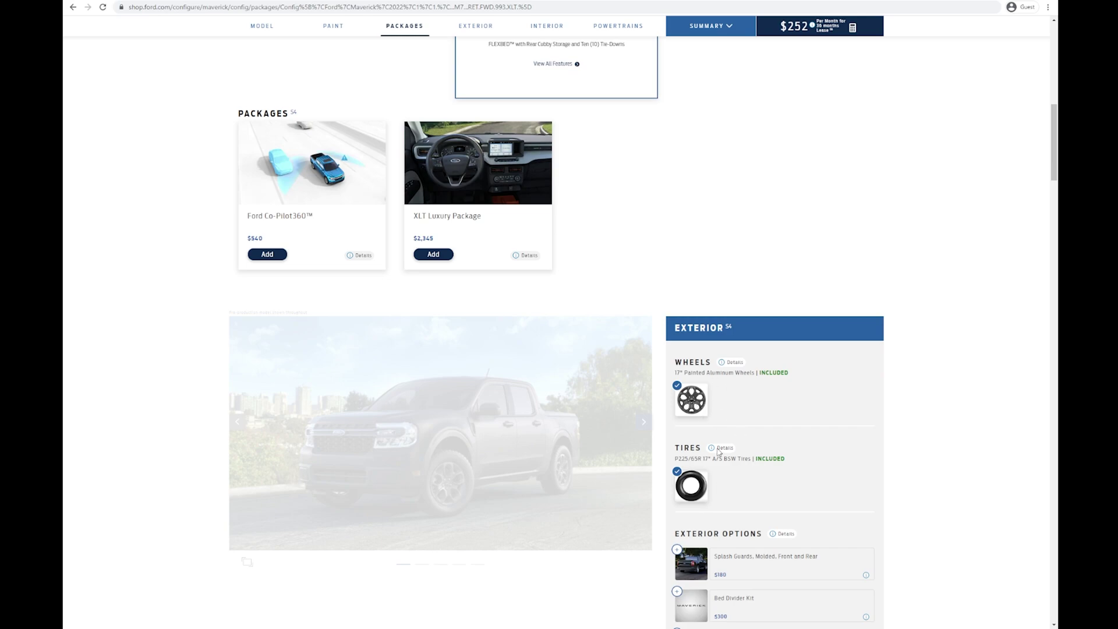
pyautogui.click(697, 403)
pyautogui.scroll(-3, 662, 204)
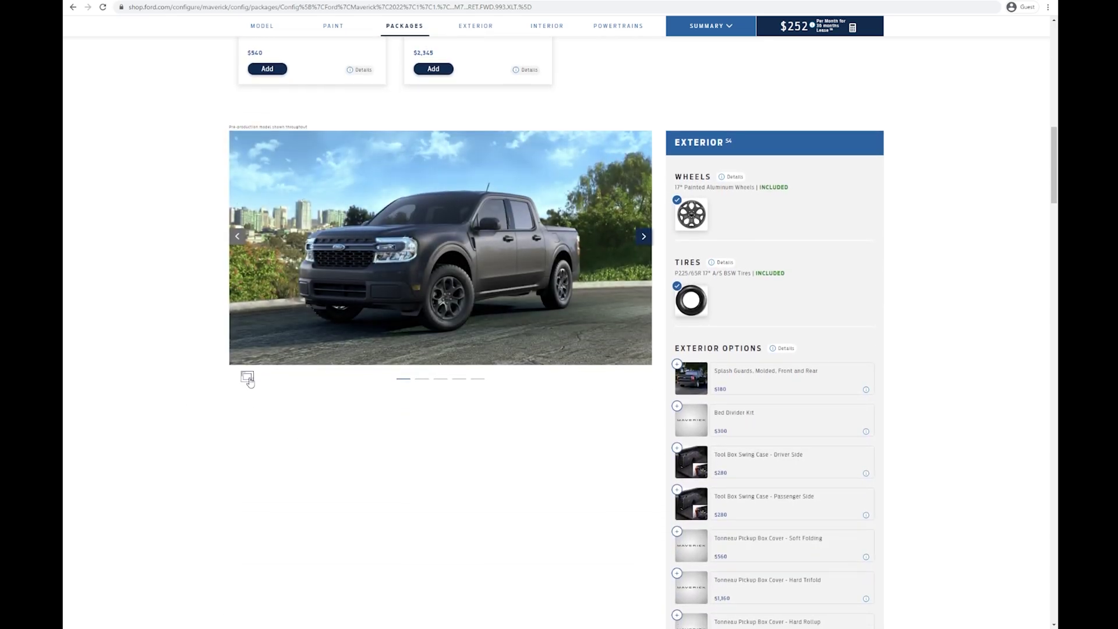
pyautogui.click(247, 377)
pyautogui.scroll(-10, 613, 480)
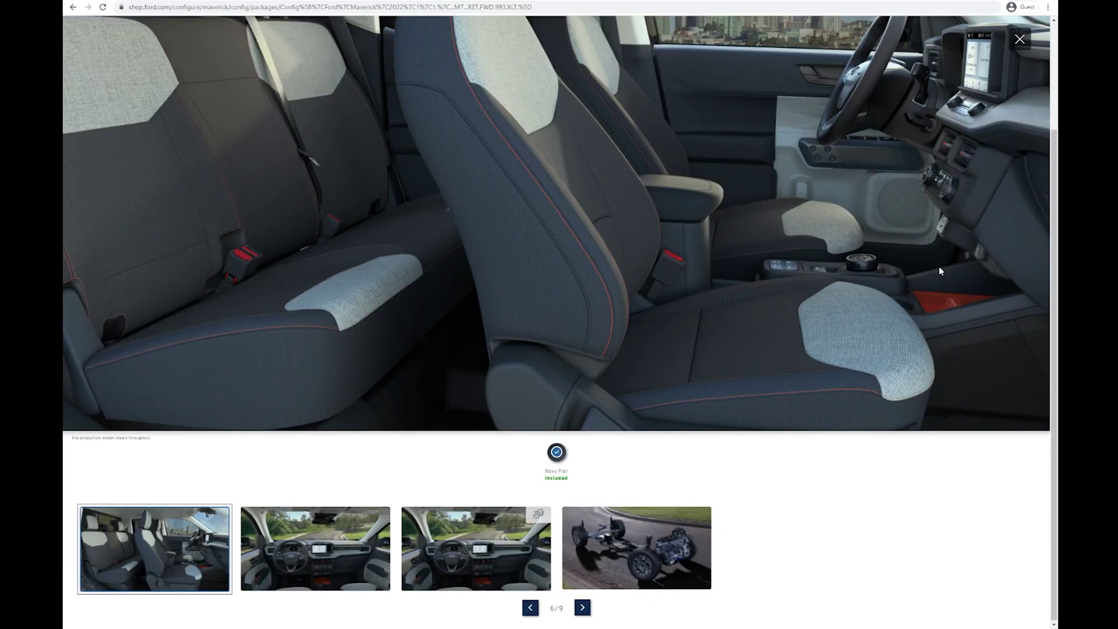
pyautogui.press('Escape')
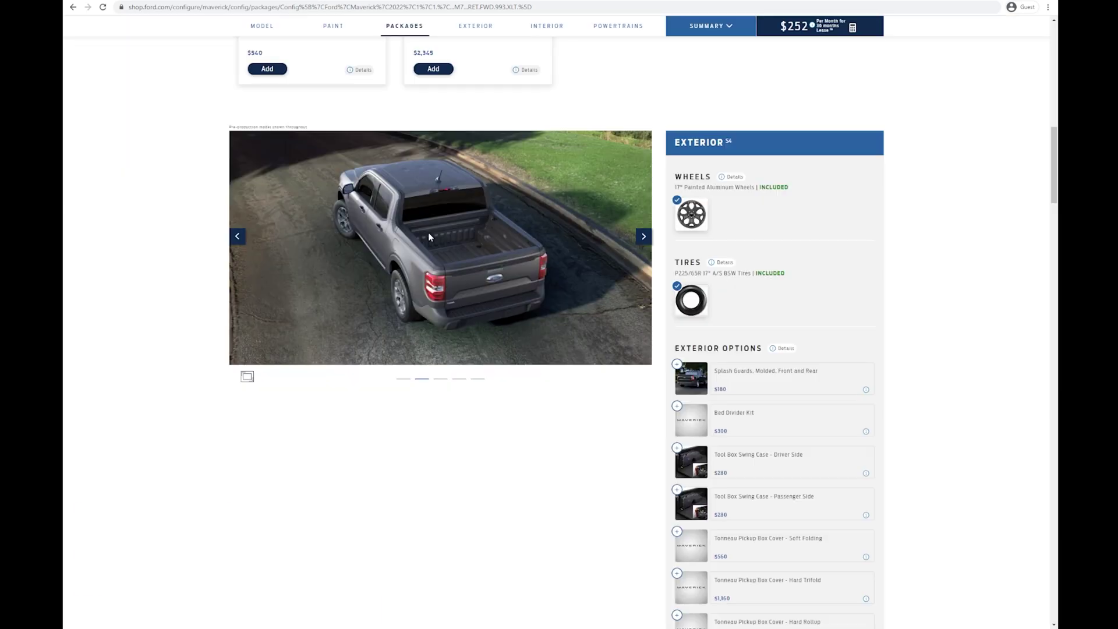
# Review the details of the XLT Luxury Package, add it to the build and close the package details
pyautogui.scroll(3, 535, 320)
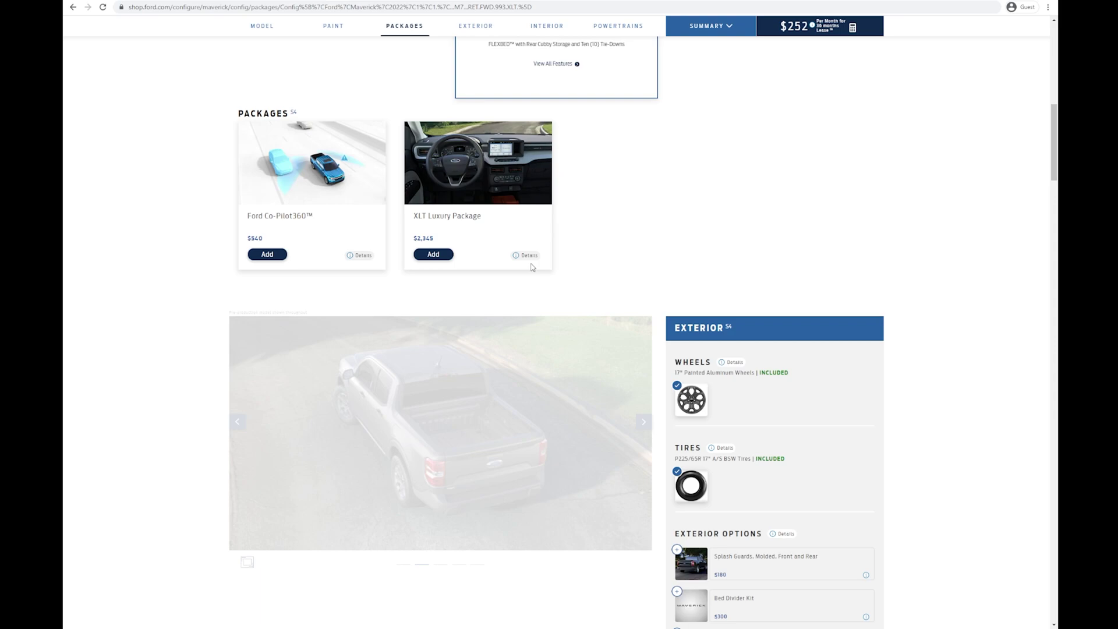
pyautogui.click(526, 254)
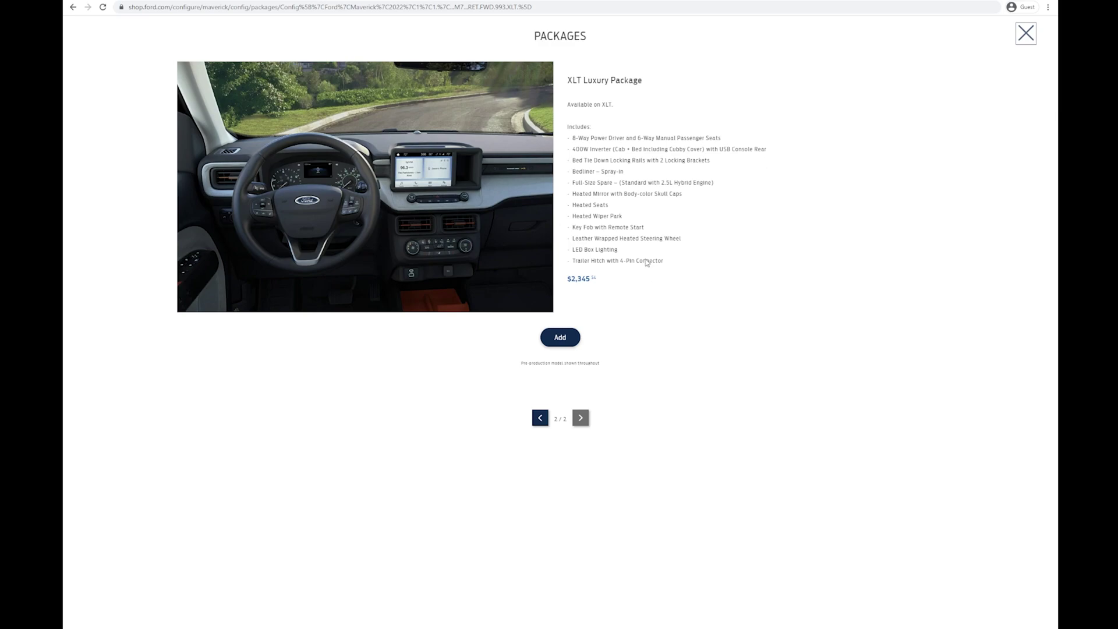
pyautogui.click(560, 337)
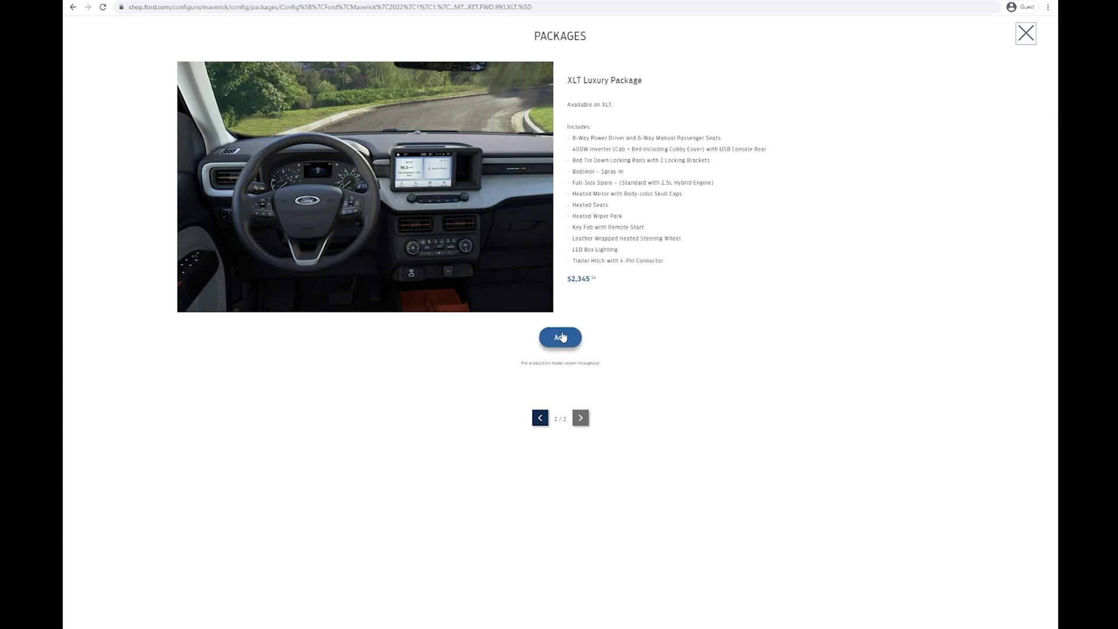
pyautogui.click(1021, 35)
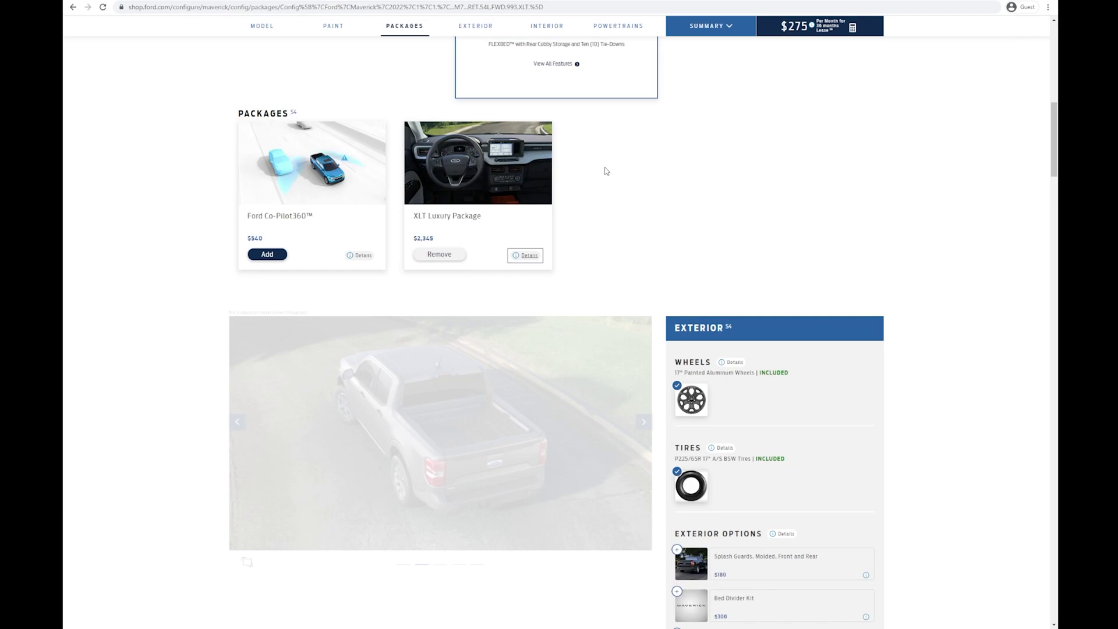
# Examine the XLT's exterior options, including the items selected by the Luxury Package, and its interior color, seating and options
pyautogui.click(768, 211)
pyautogui.scroll(-5, 947, 123)
pyautogui.scroll(-2, 948, 123)
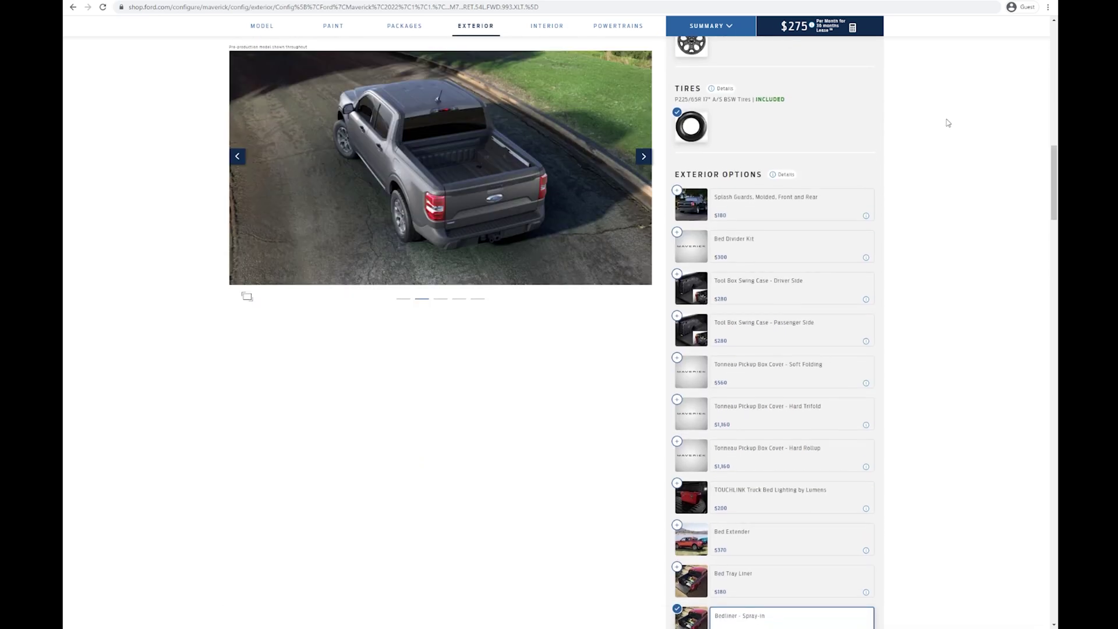
pyautogui.scroll(-6, 723, 236)
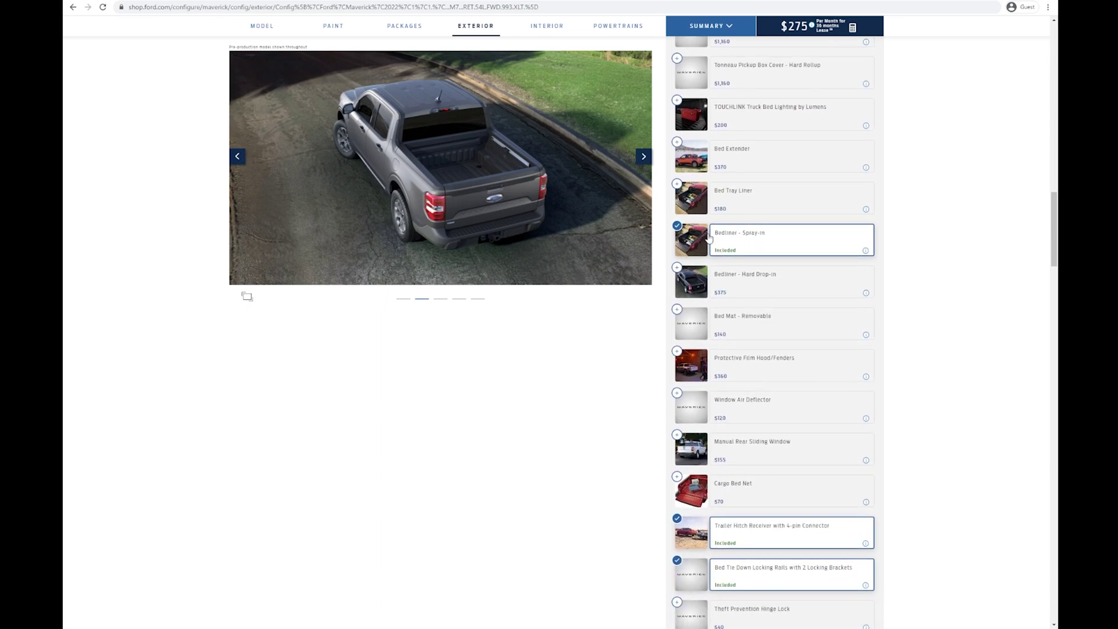
pyautogui.scroll(-1, 979, 358)
pyautogui.scroll(-6, 979, 358)
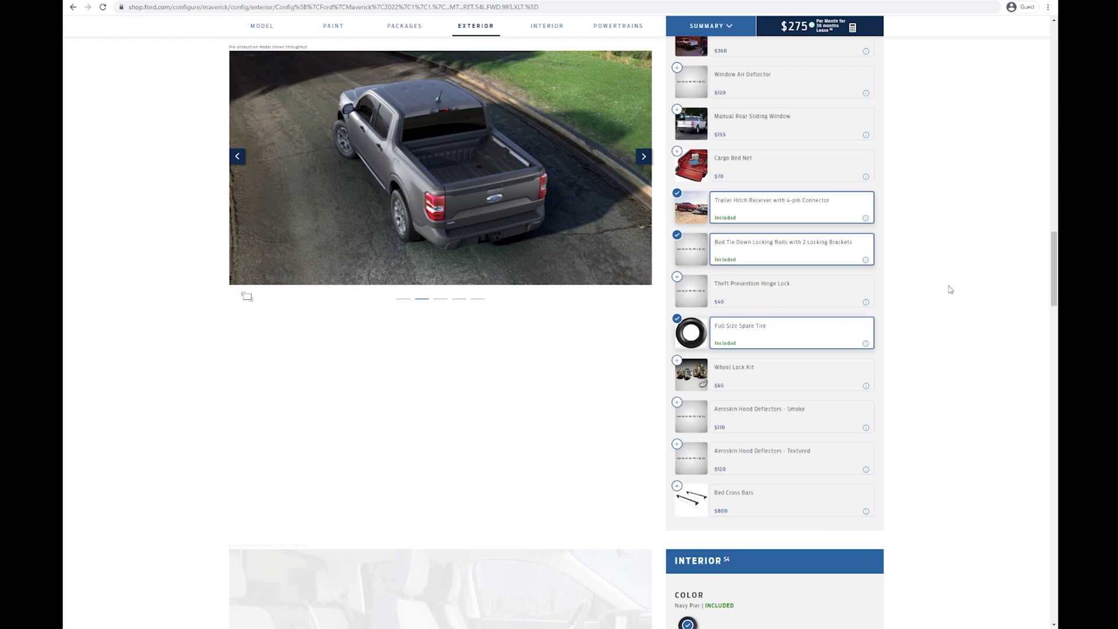
pyautogui.scroll(-5, 944, 286)
pyautogui.scroll(-2, 946, 284)
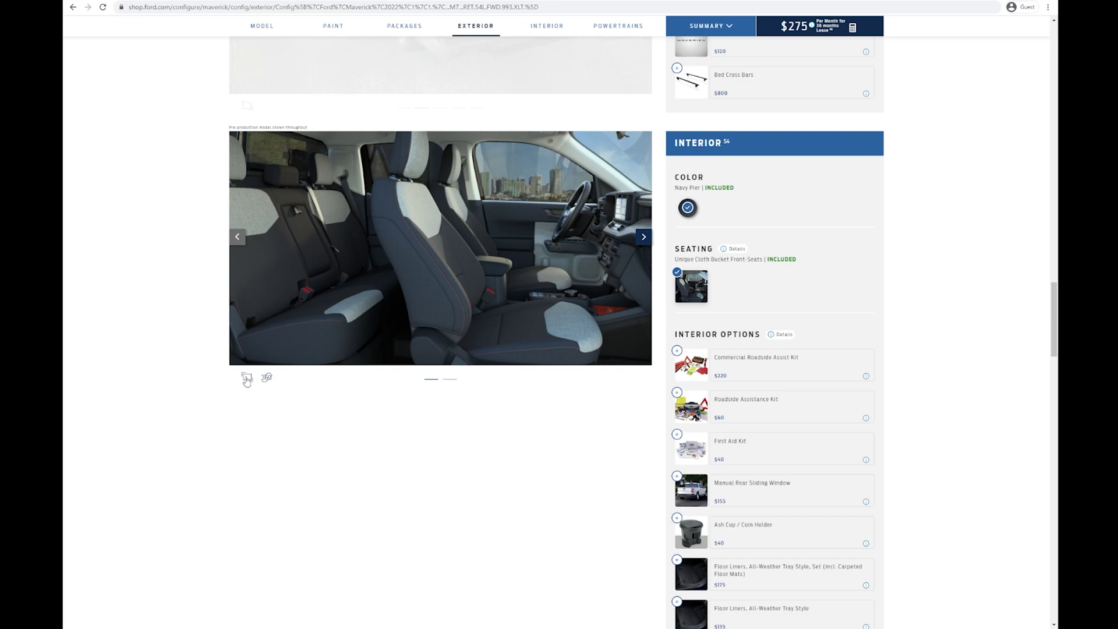
# Examine the XLT's Navy Pier interior in the enlarged image gallery and return to the seating choices
pyautogui.click(247, 377)
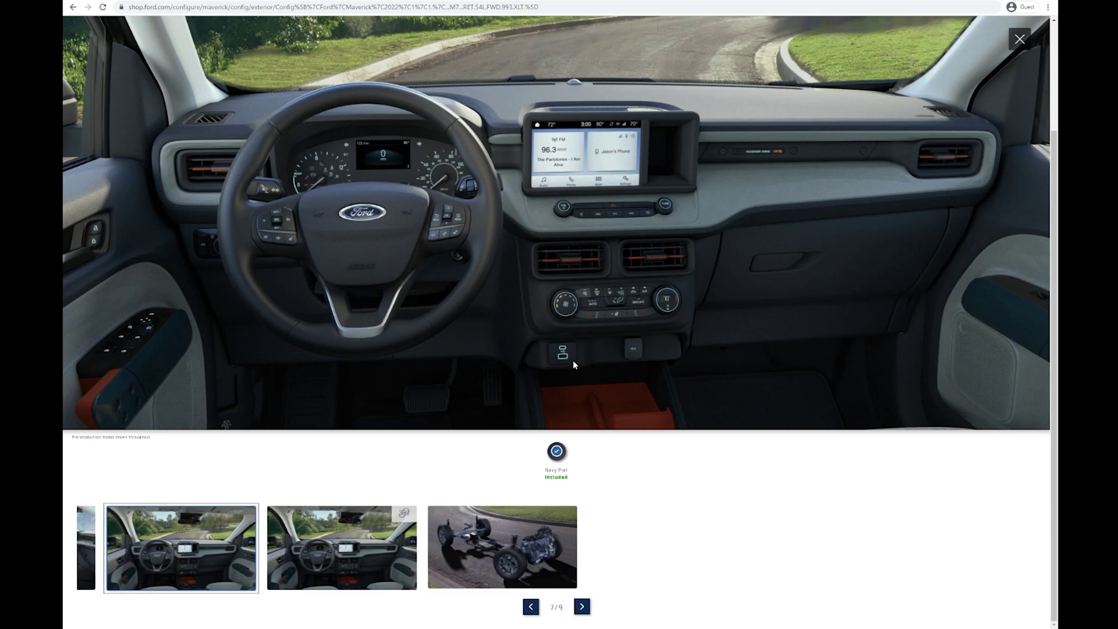
pyautogui.scroll(3, 715, 410)
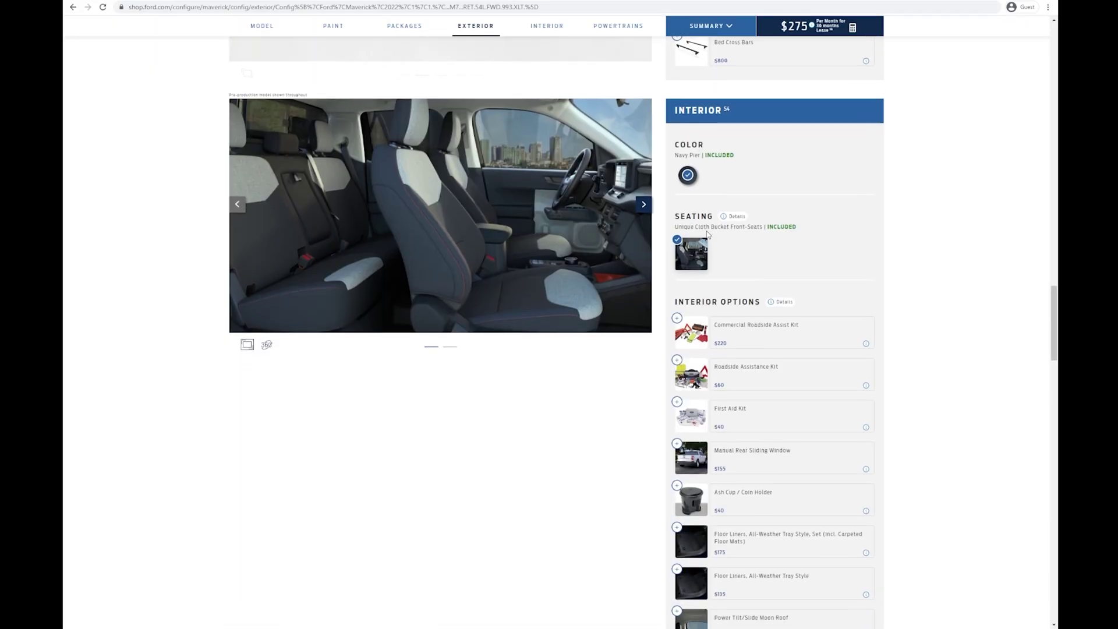
pyautogui.scroll(-1, 731, 246)
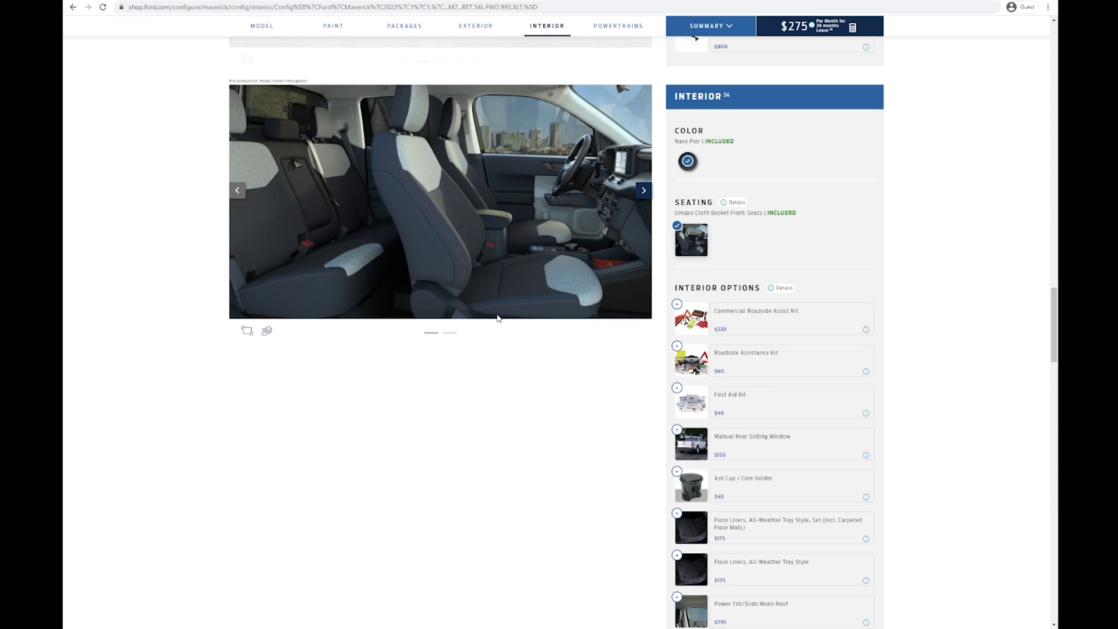
# Examine the XLT's interior options, including the 110V/400W Outlet, and the included radio type
pyautogui.scroll(-3, 494, 317)
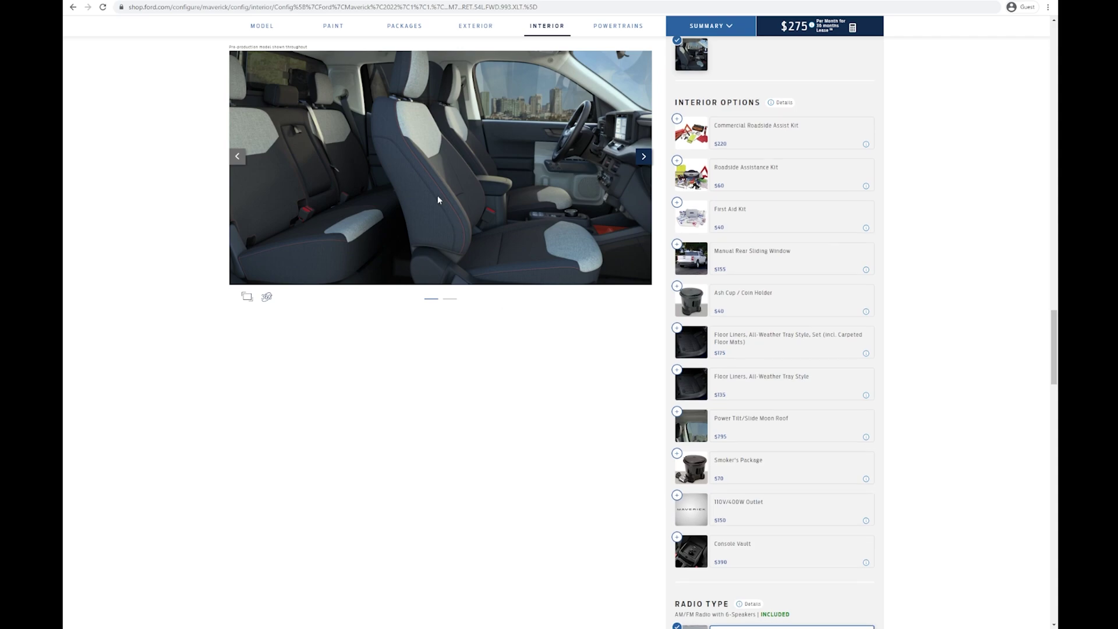
pyautogui.scroll(-3, 569, 226)
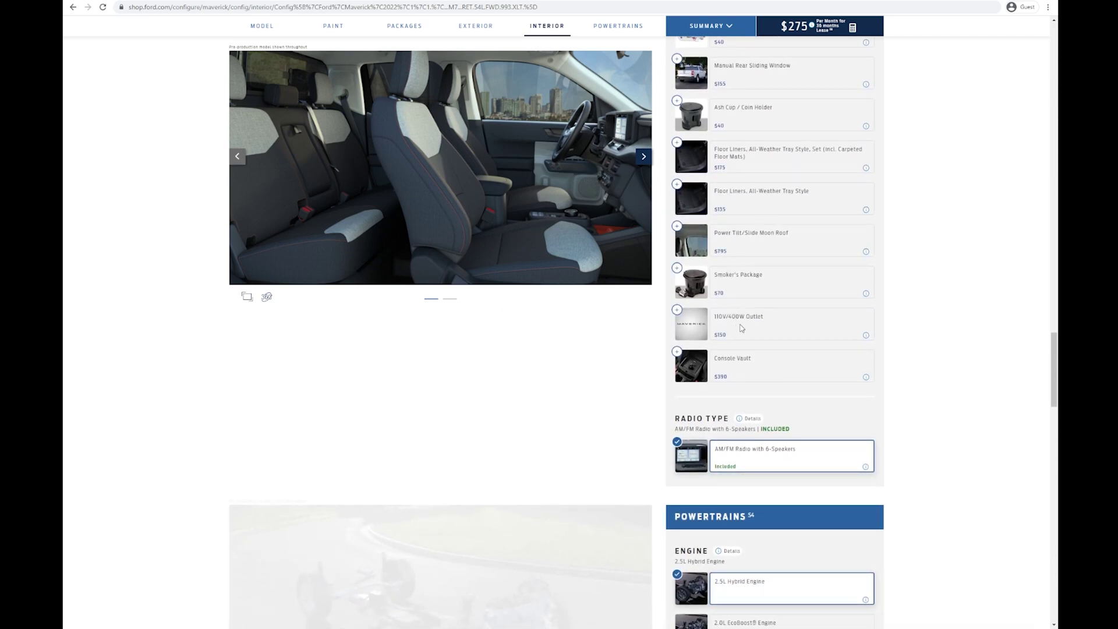
pyautogui.click(725, 316)
pyautogui.scroll(-5, 918, 237)
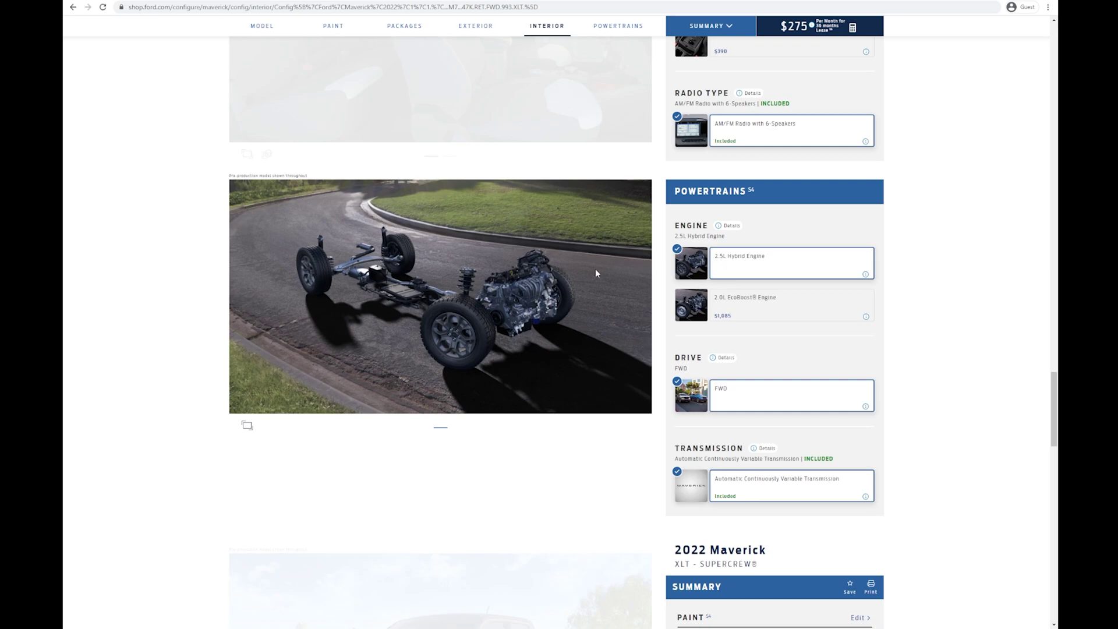
# Examine the enlarged powertrain image and the engine, drive and transmission choices of the hybrid XLT
pyautogui.scroll(-2, 407, 291)
pyautogui.click(247, 338)
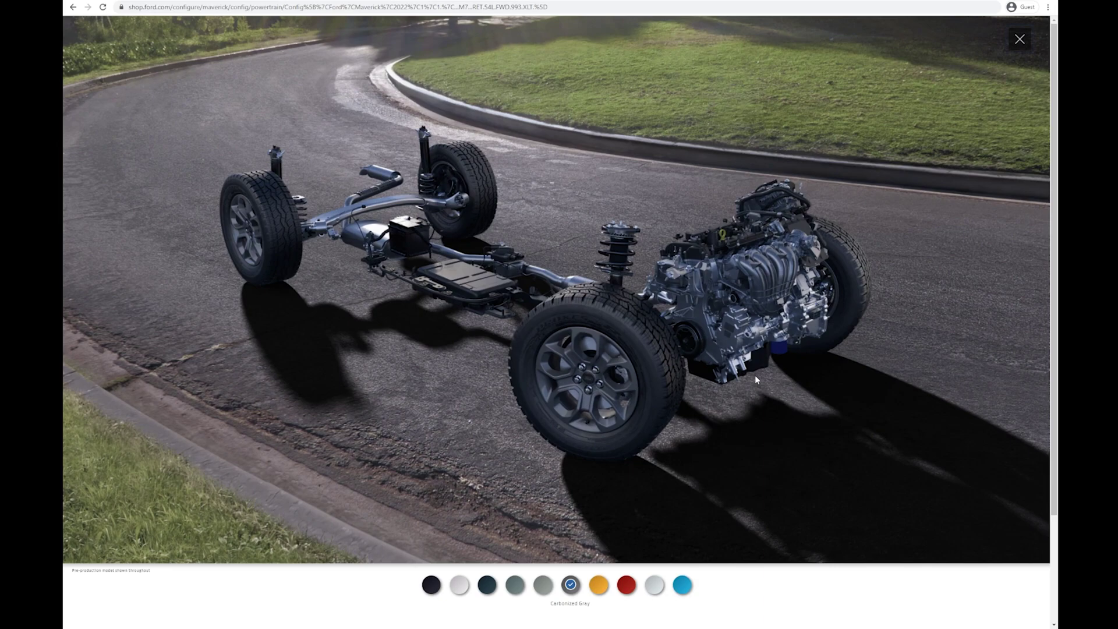
pyautogui.scroll(-2, 934, 358)
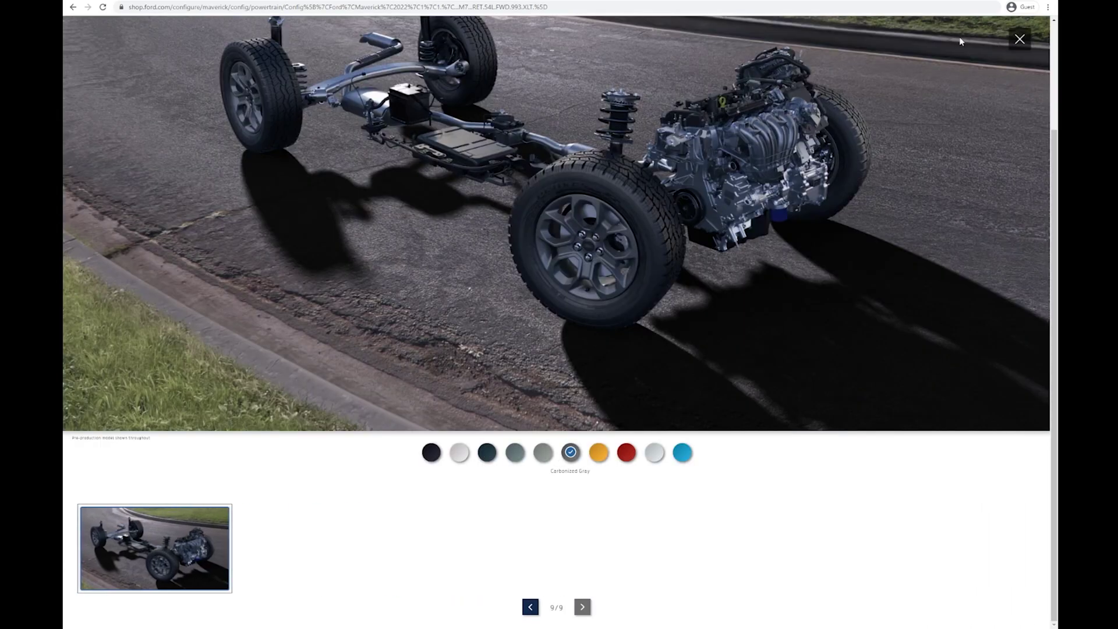
pyautogui.click(1018, 39)
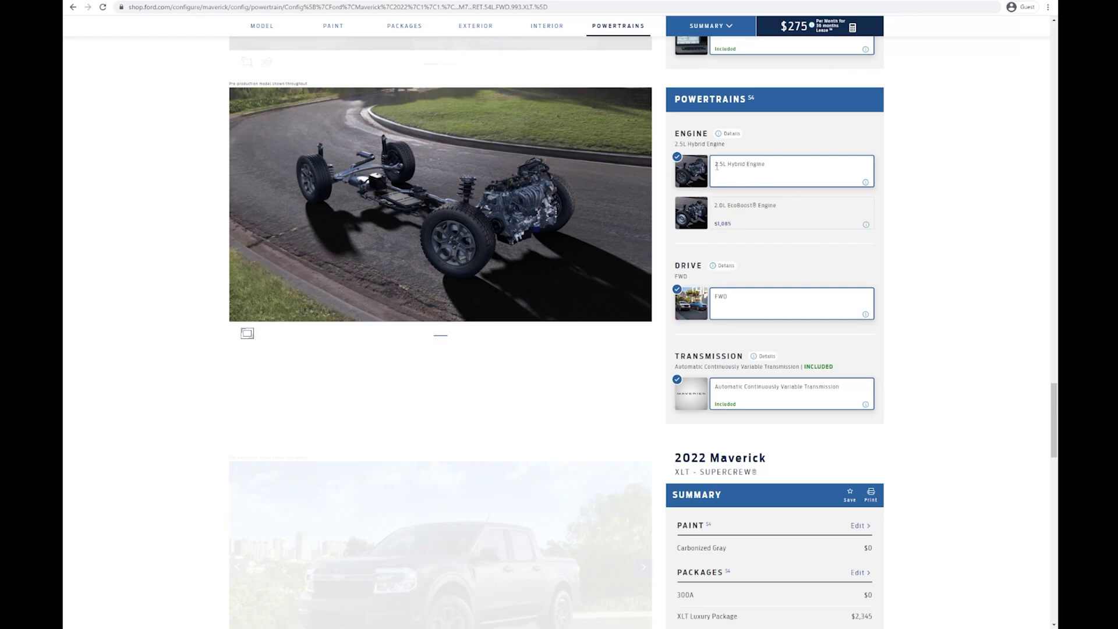
pyautogui.moveTo(730, 163); pyautogui.dragTo(786, 166)
pyautogui.click(908, 153)
# Review the build summary with its selected paint, packages, exterior, interior and powertrain items, and the pricing summary
pyautogui.scroll(-5, 1001, 217)
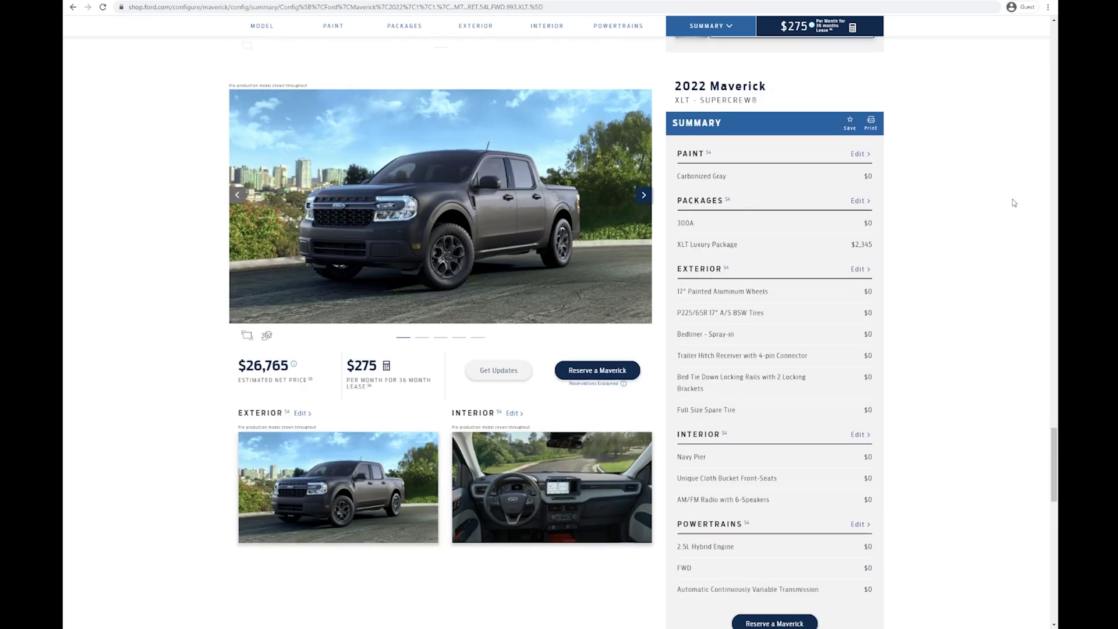
pyautogui.scroll(-3, 1011, 199)
pyautogui.scroll(-1, 1011, 199)
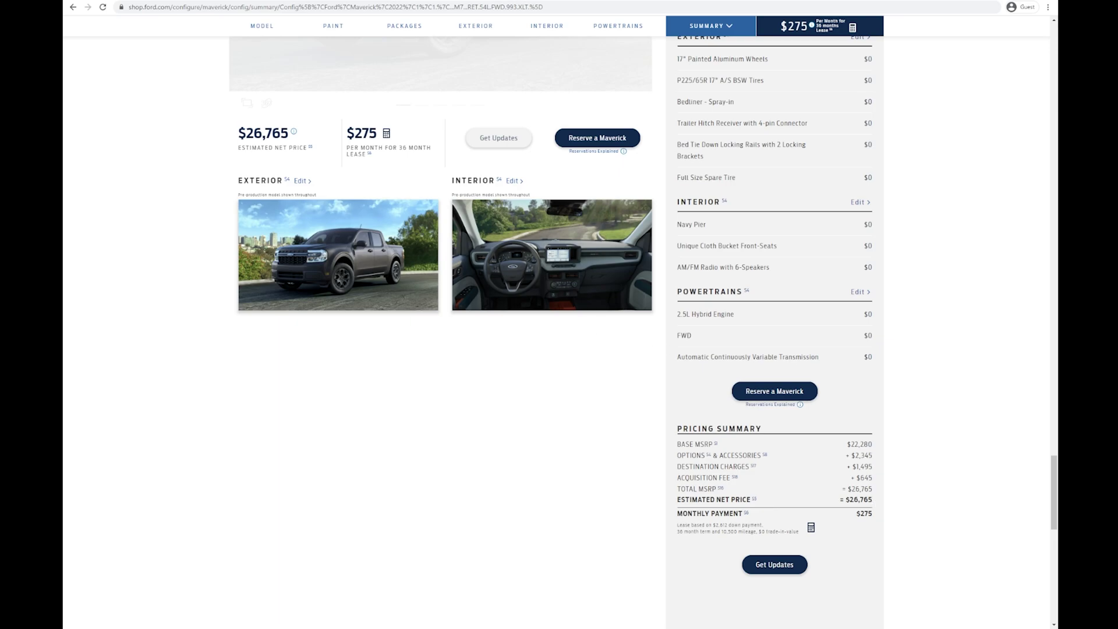
pyautogui.scroll(5, 823, 459)
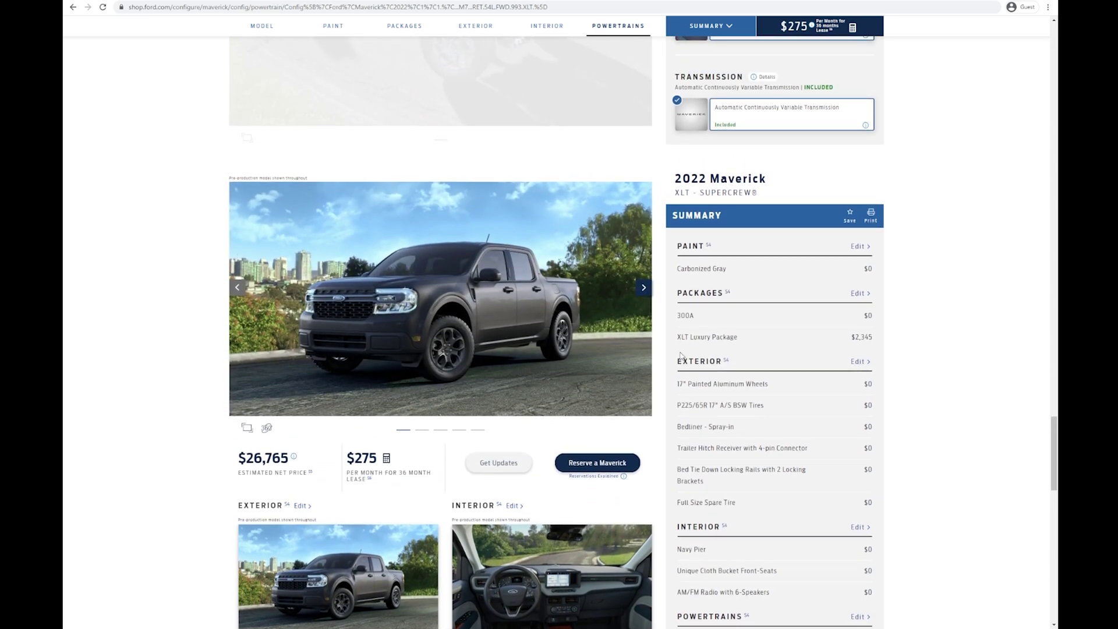
# View the configured Carbonized Gray truck from the rear in the enlarged image gallery and close the gallery
pyautogui.click(247, 428)
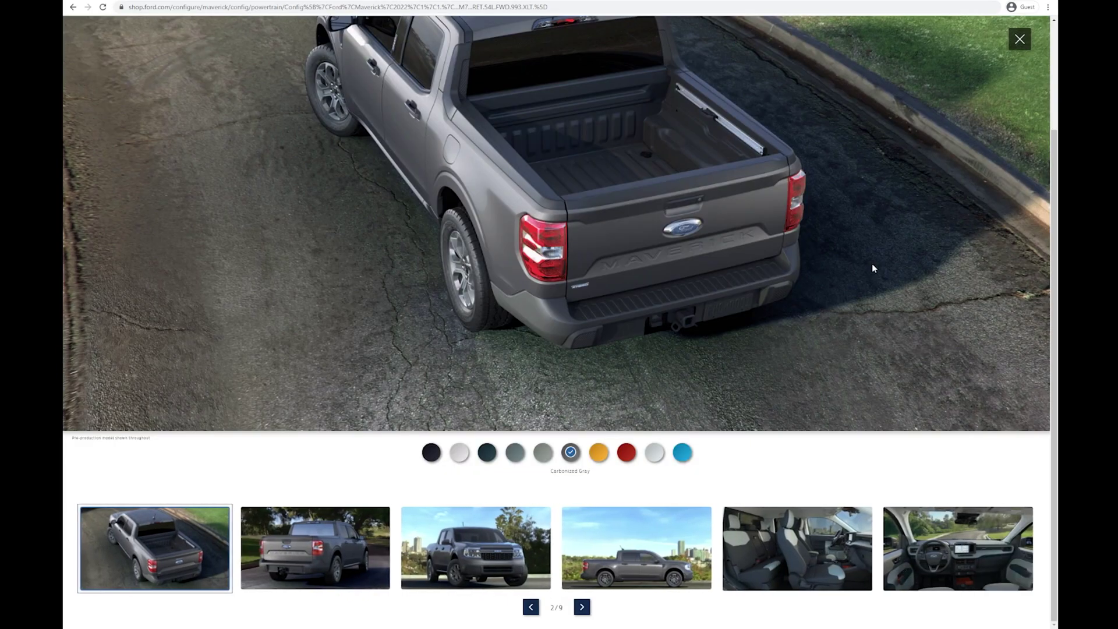
pyautogui.scroll(2, 872, 267)
pyautogui.scroll(2, 864, 263)
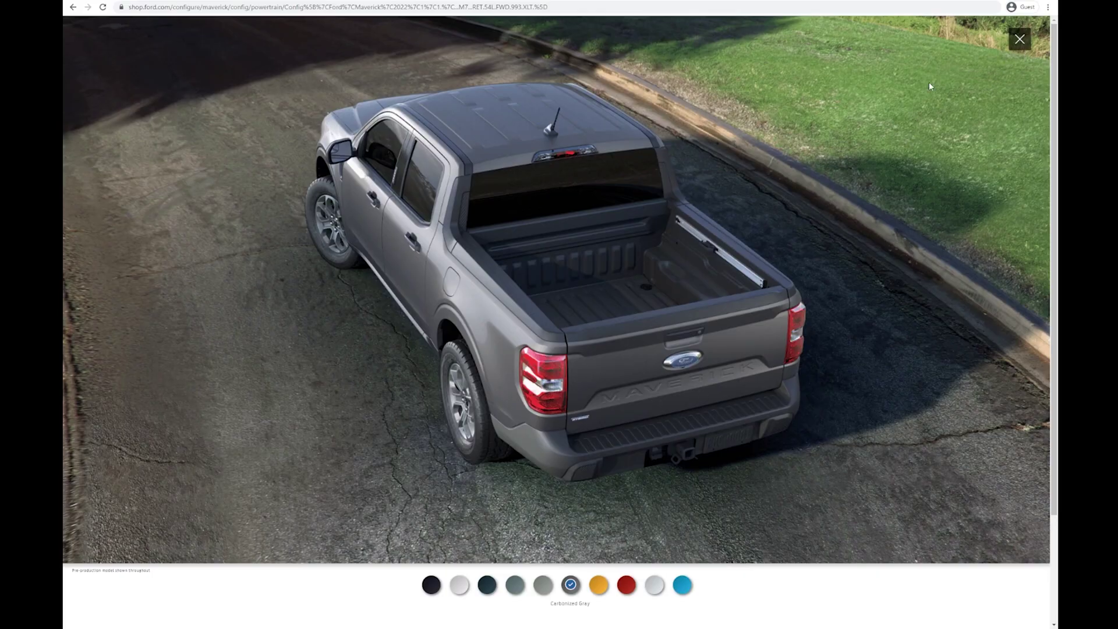
pyautogui.click(1019, 39)
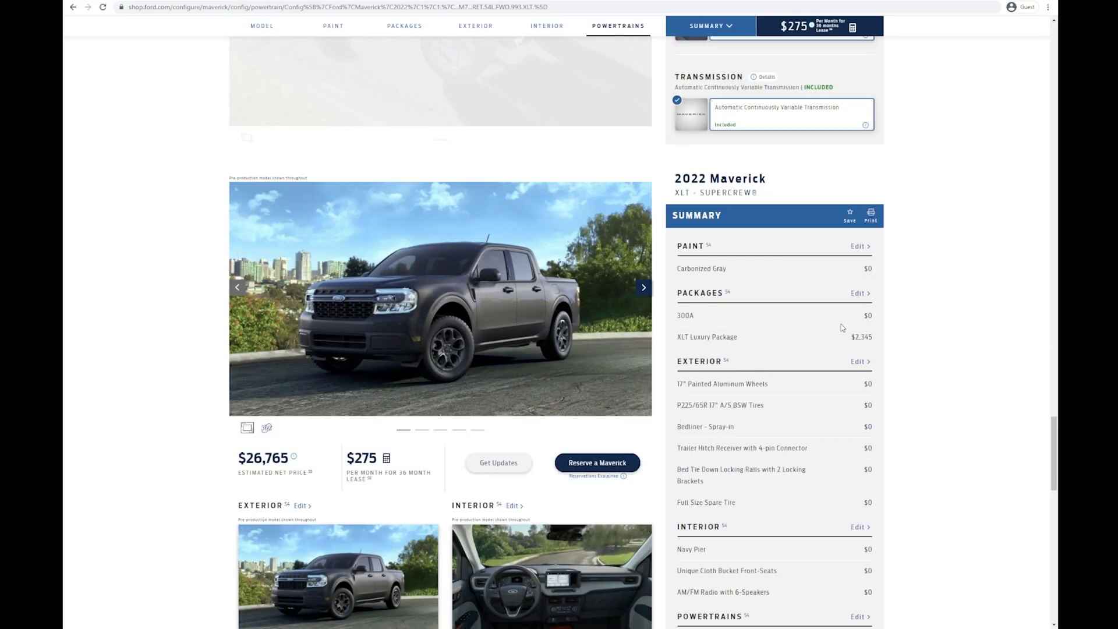
# Recheck the pricing summary of the configured XLT, including its MSRP, option costs, fees and monthly payment
pyautogui.scroll(-6, 906, 312)
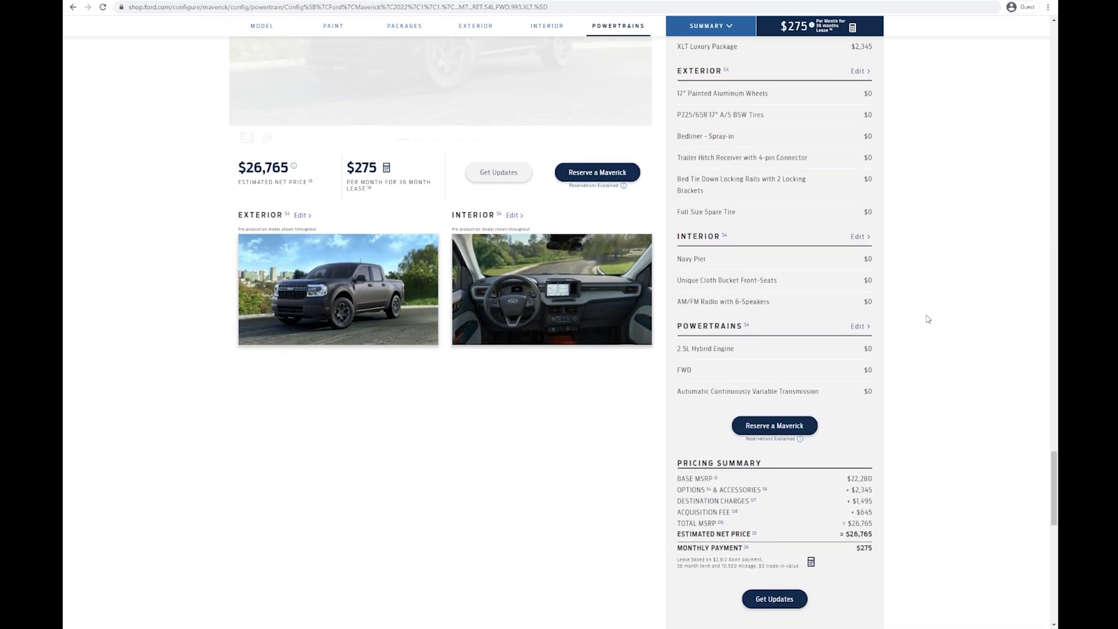
pyautogui.scroll(2, 927, 320)
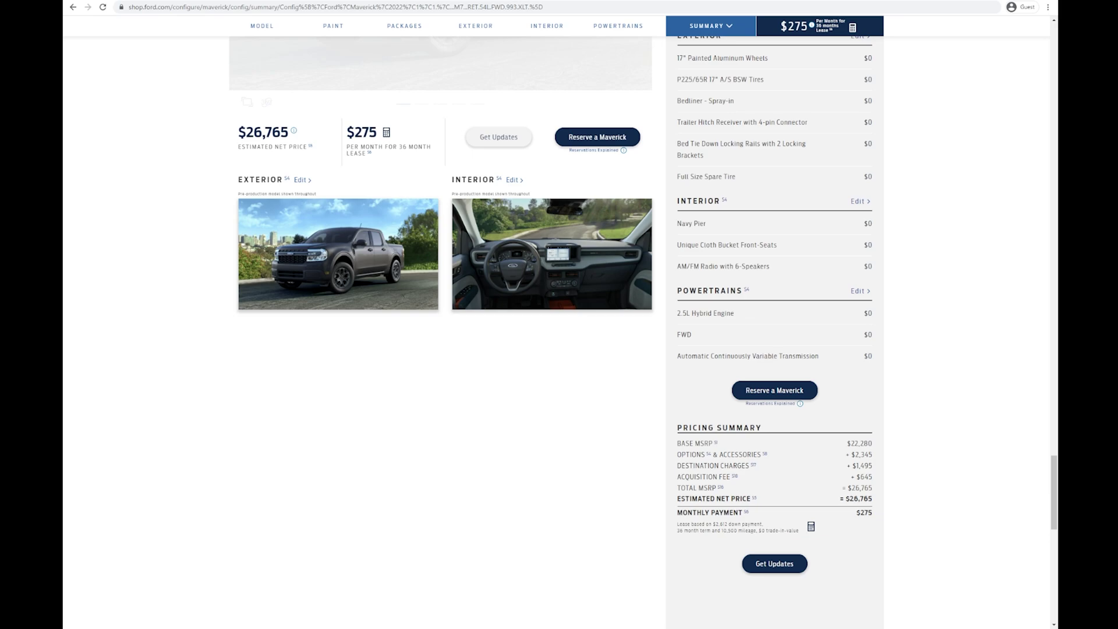
pyautogui.scroll(-1, 555, 331)
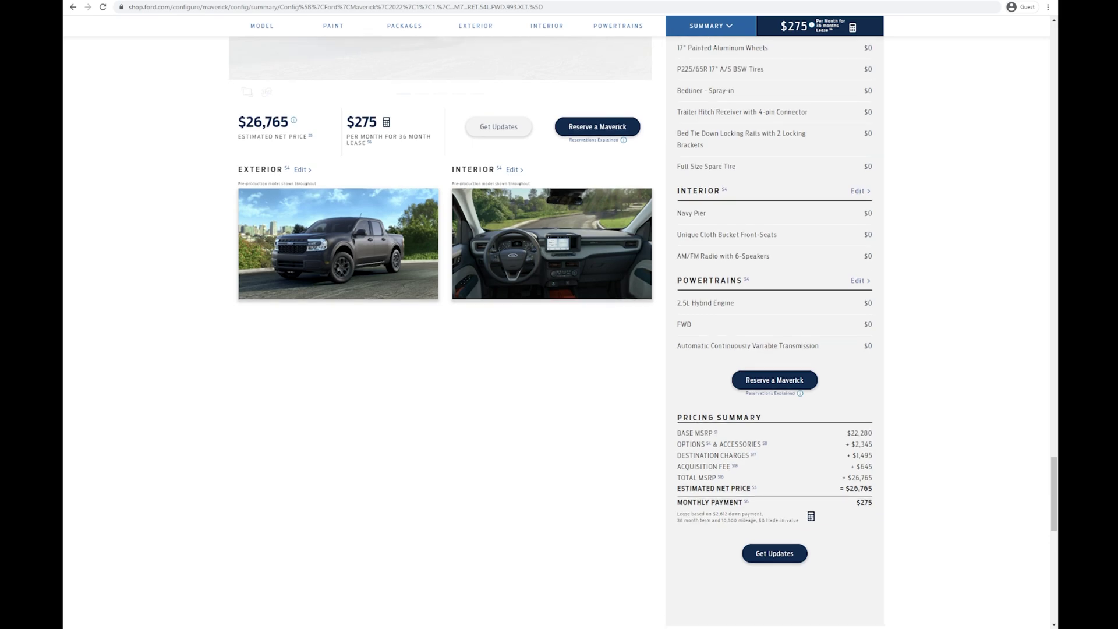